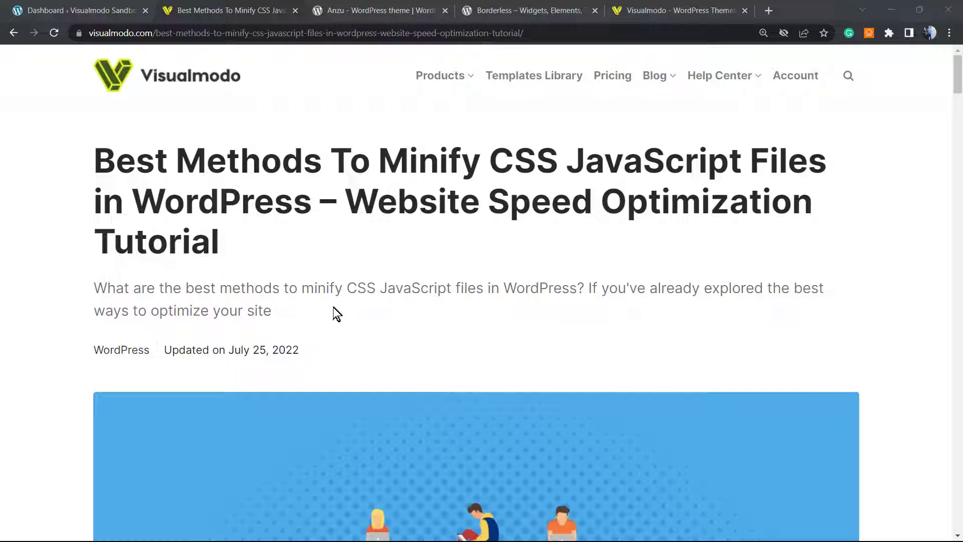
Switch to the Dashboard ‹ Visualmodo Sandbox tab and bring up the Plugins menu in the sidebar
{"action": "scroll", "coordinate": [335, 311], "scroll_direction": "down", "scroll_amount": 5}
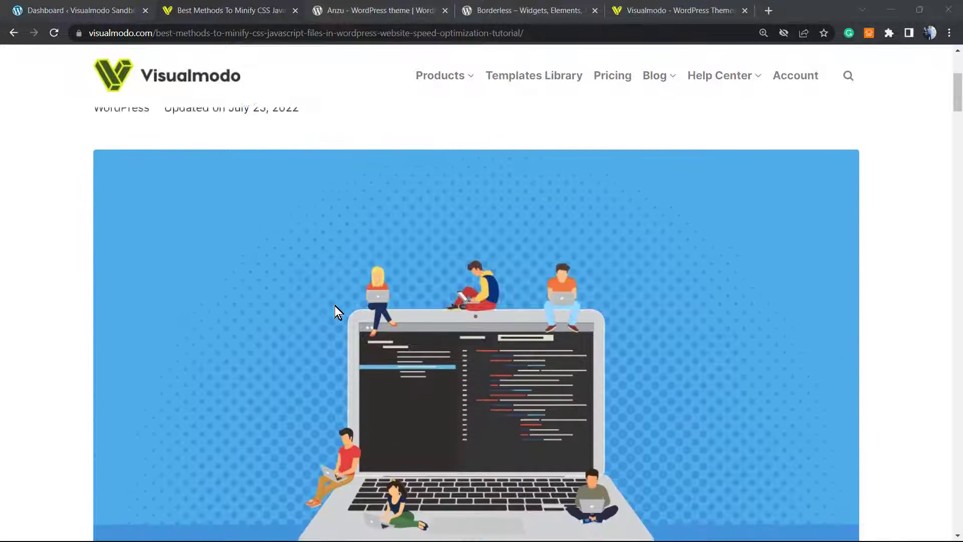
{"action": "scroll", "coordinate": [335, 312], "scroll_direction": "up", "scroll_amount": 4}
{"action": "scroll", "coordinate": [335, 306], "scroll_direction": "up", "scroll_amount": 1}
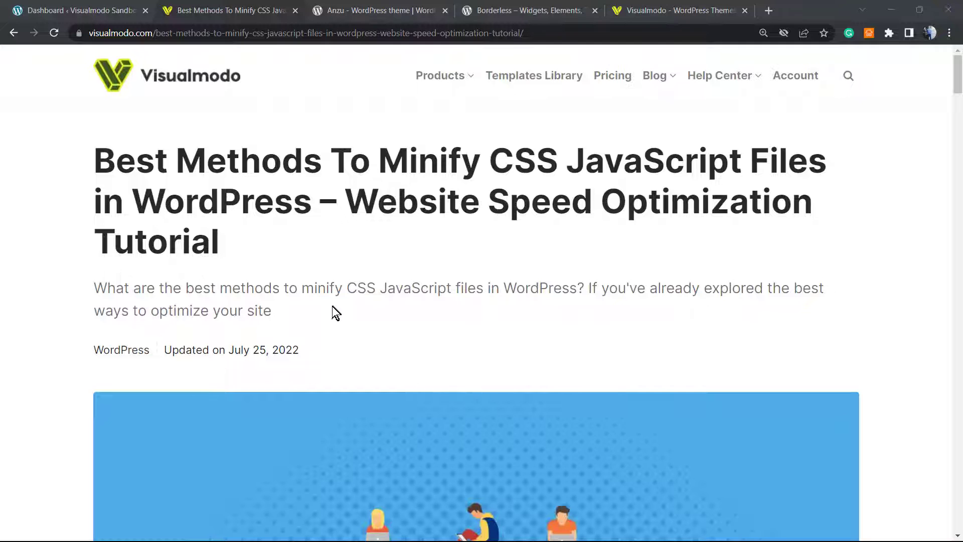
{"action": "scroll", "coordinate": [343, 314], "scroll_direction": "down", "scroll_amount": 5}
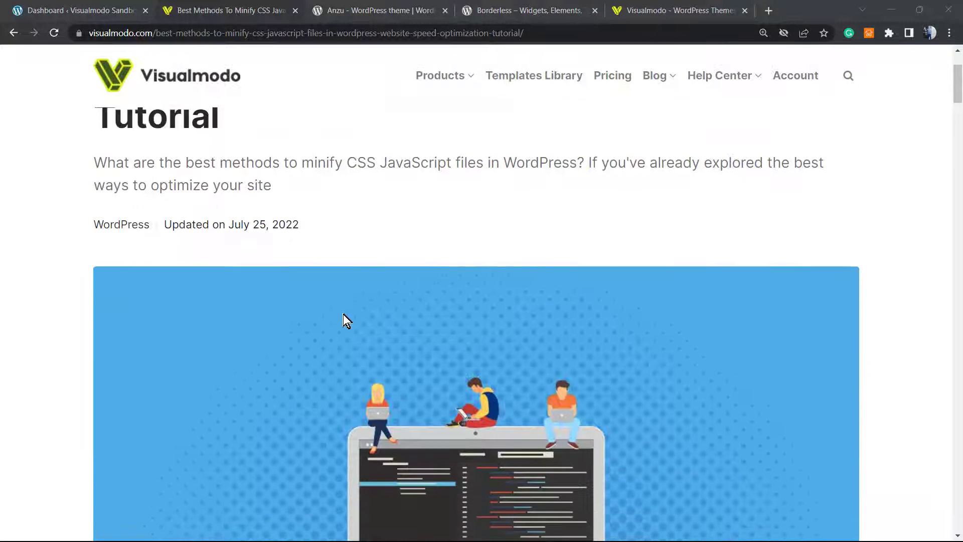
{"action": "scroll", "coordinate": [343, 320], "scroll_direction": "down", "scroll_amount": 6}
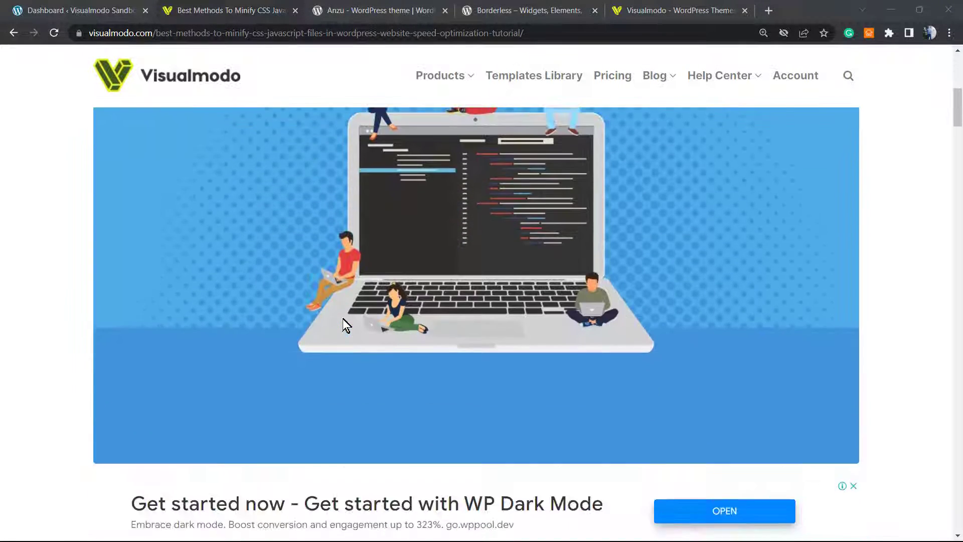
{"action": "scroll", "coordinate": [342, 321], "scroll_direction": "down", "scroll_amount": 4}
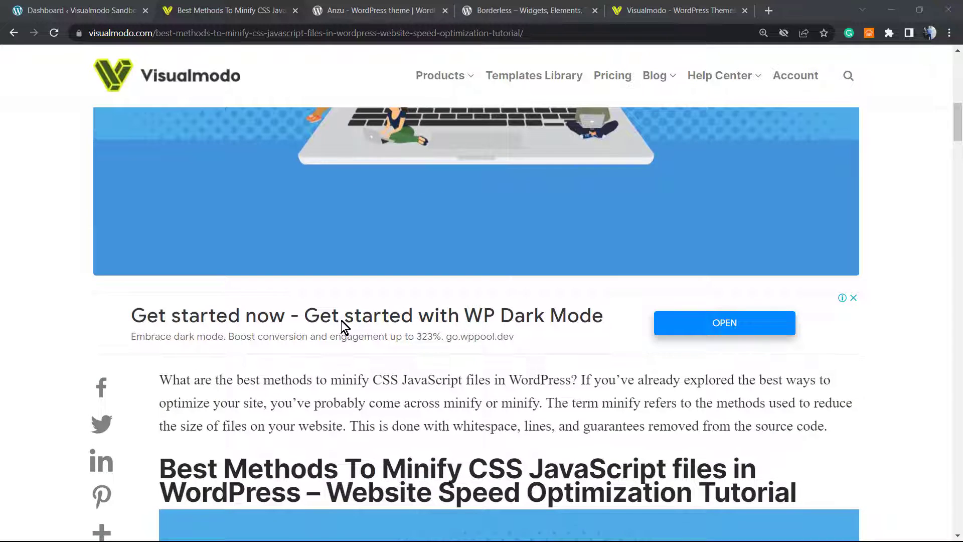
{"action": "scroll", "coordinate": [341, 321], "scroll_direction": "up", "scroll_amount": 14}
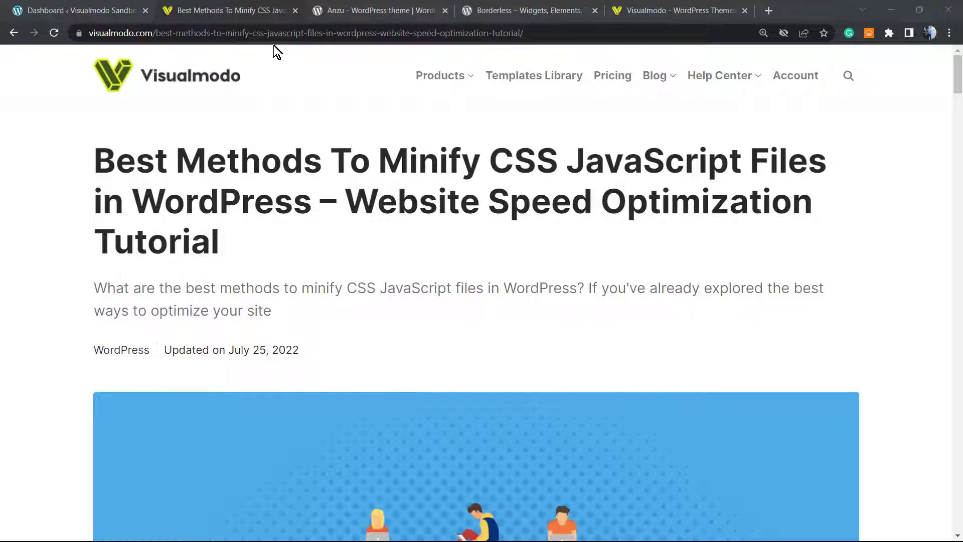
{"action": "left_click", "coordinate": [123, 8]}
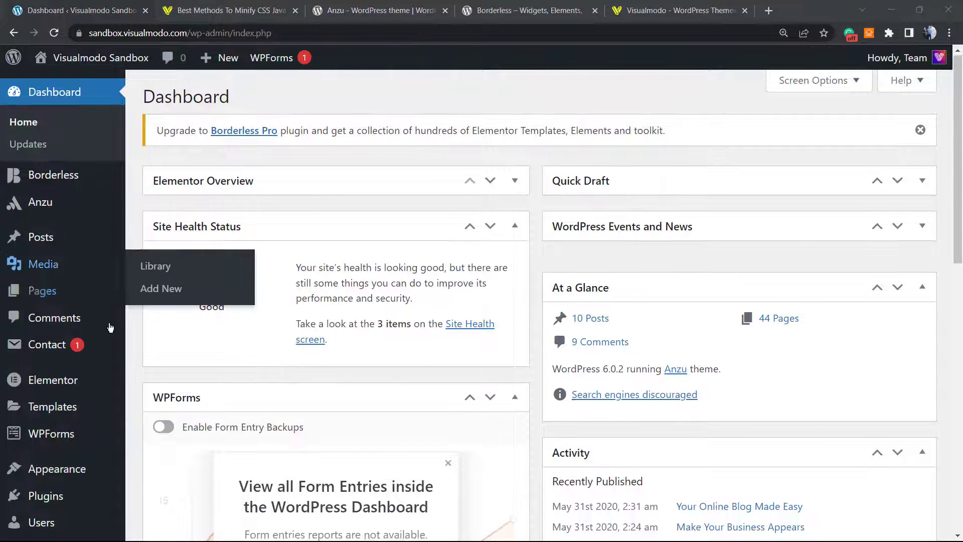
{"action": "scroll", "coordinate": [110, 328], "scroll_direction": "down", "scroll_amount": 2}
{"action": "mouse_move", "coordinate": [59, 375]}
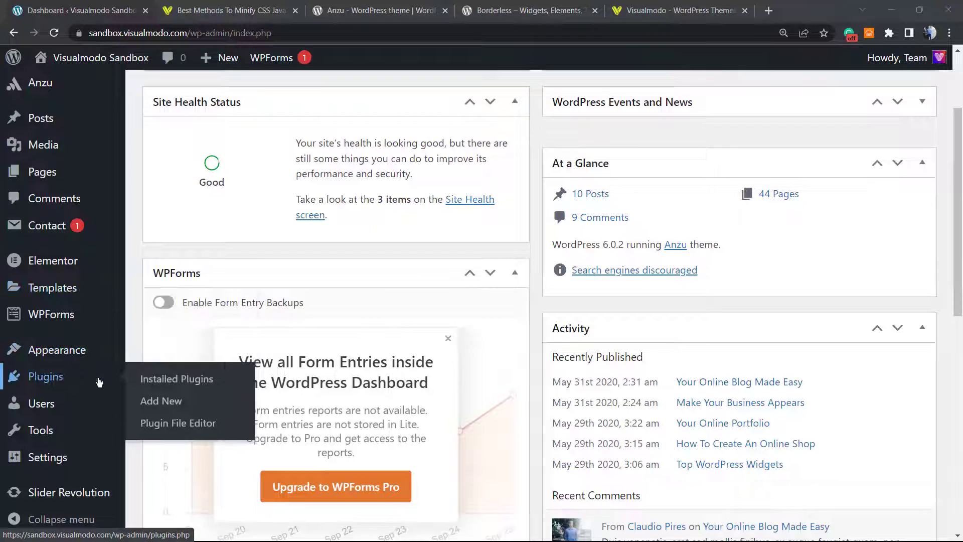
Go to Plugins > Add New to see featured plugins like Classic Editor and Akismet
{"action": "left_click", "coordinate": [171, 405]}
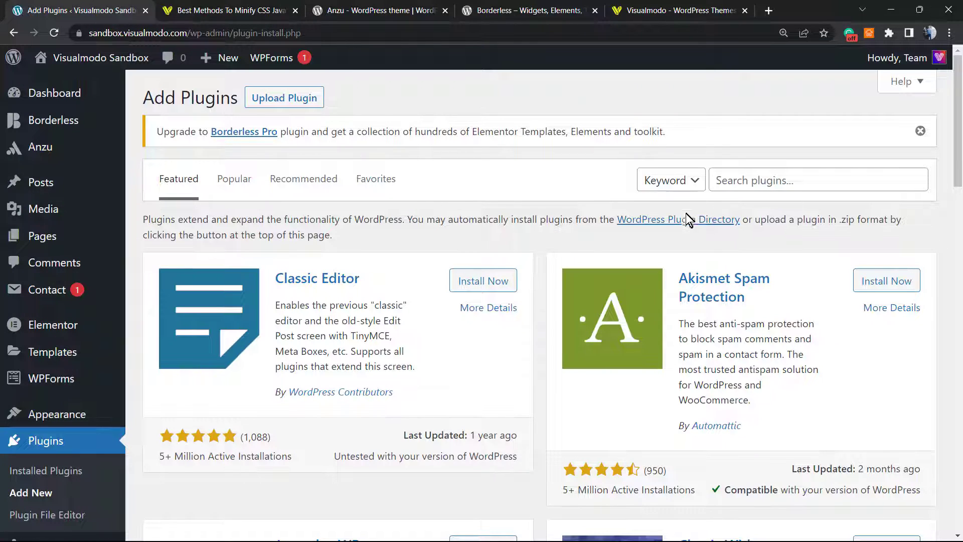
{"action": "scroll", "coordinate": [370, 278], "scroll_direction": "down", "scroll_amount": 1}
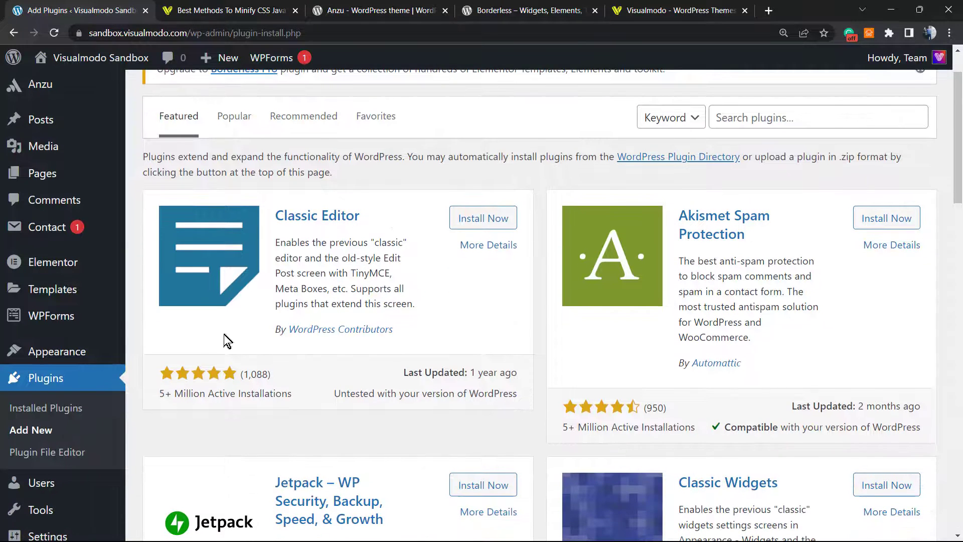
{"action": "scroll", "coordinate": [242, 341], "scroll_direction": "up", "scroll_amount": 1}
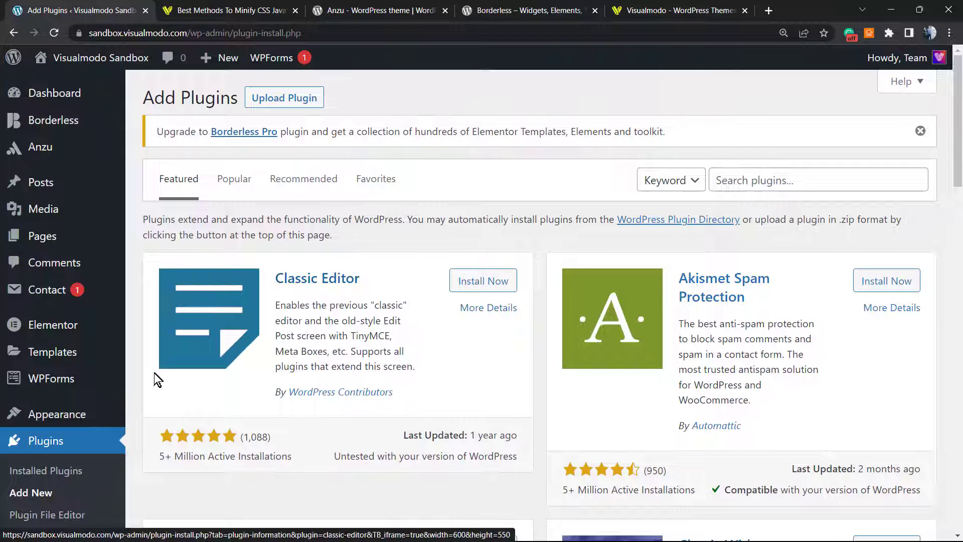
Search plugins for Autoptimize and review its ratings, active installations and last update
{"action": "left_click", "coordinate": [747, 185]}
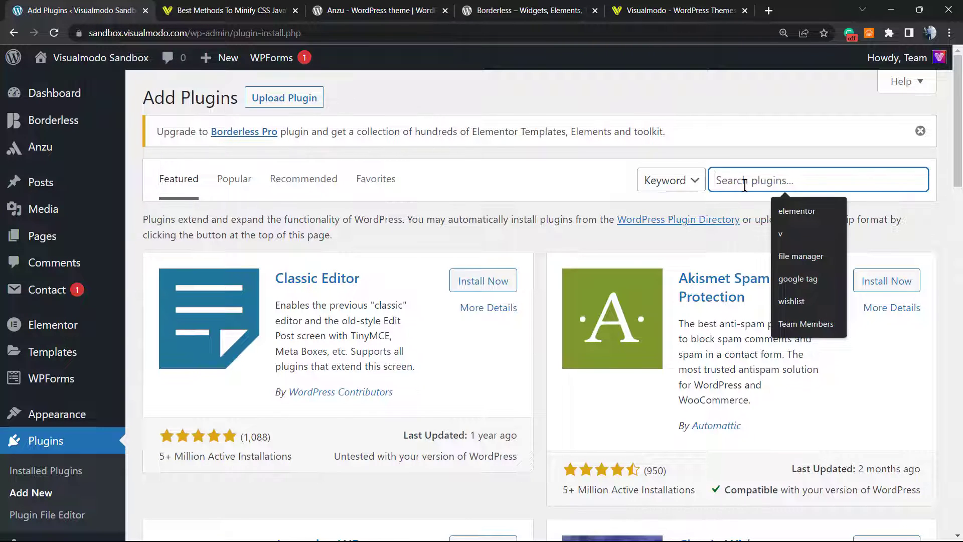
{"action": "type", "text": "Autoptimize"}
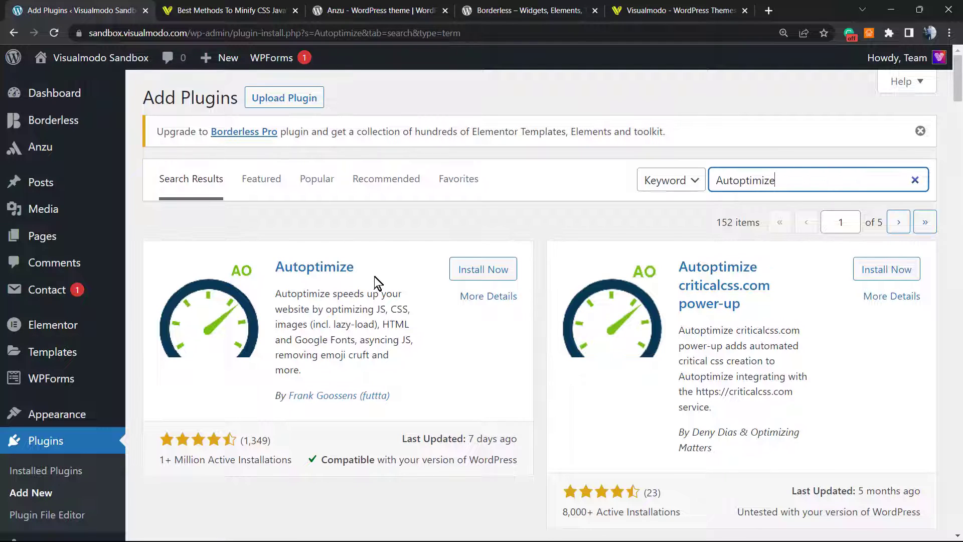
{"action": "left_click", "coordinate": [284, 449]}
{"action": "left_click_drag", "start_coordinate": [239, 441], "coordinate": [271, 446]}
{"action": "left_click", "coordinate": [271, 446]}
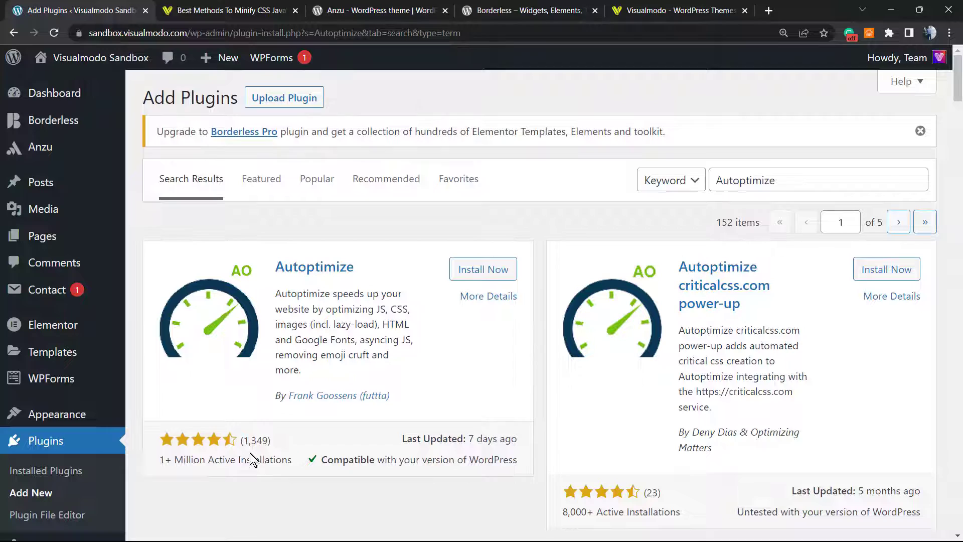
{"action": "double_click", "coordinate": [210, 461]}
{"action": "left_click", "coordinate": [211, 461]}
{"action": "left_click_drag", "start_coordinate": [403, 439], "coordinate": [517, 440]}
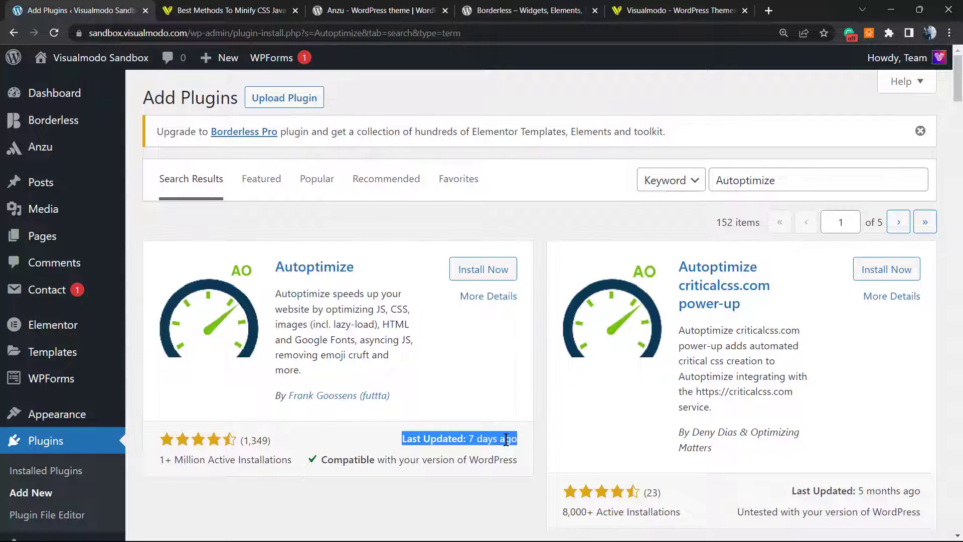
Install Autoptimize from its search result card, noting the plugin author
{"action": "left_click", "coordinate": [488, 269]}
{"action": "left_click_drag", "start_coordinate": [390, 396], "coordinate": [303, 395]}
{"action": "left_click", "coordinate": [442, 398]}
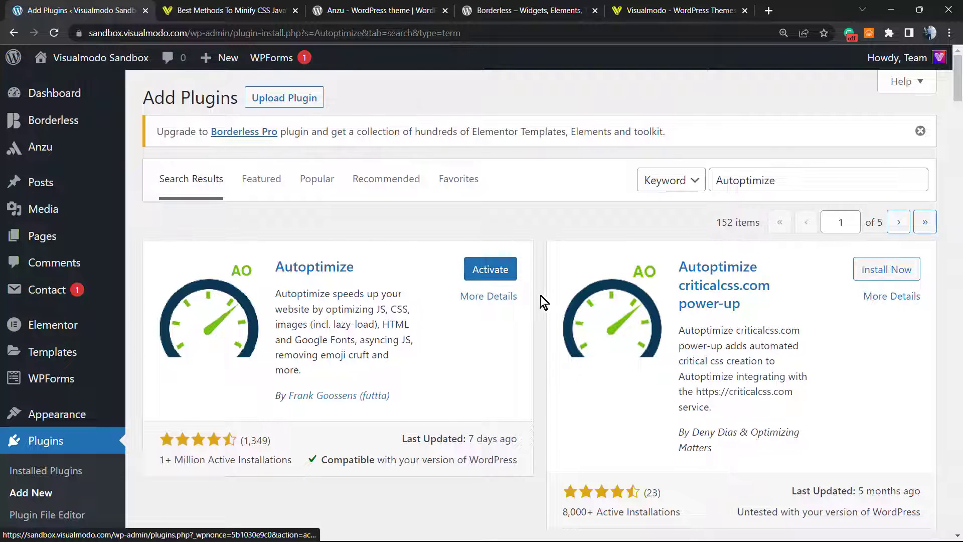
Activate Autoptimize, then head to Settings > Autoptimize in the admin sidebar
{"action": "left_click", "coordinate": [489, 270]}
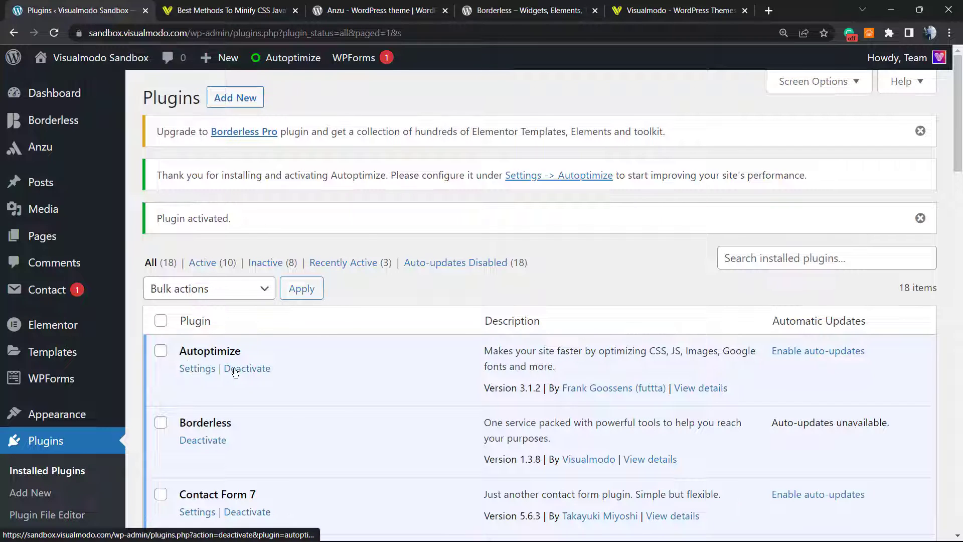
{"action": "scroll", "coordinate": [43, 366], "scroll_direction": "down", "scroll_amount": 5}
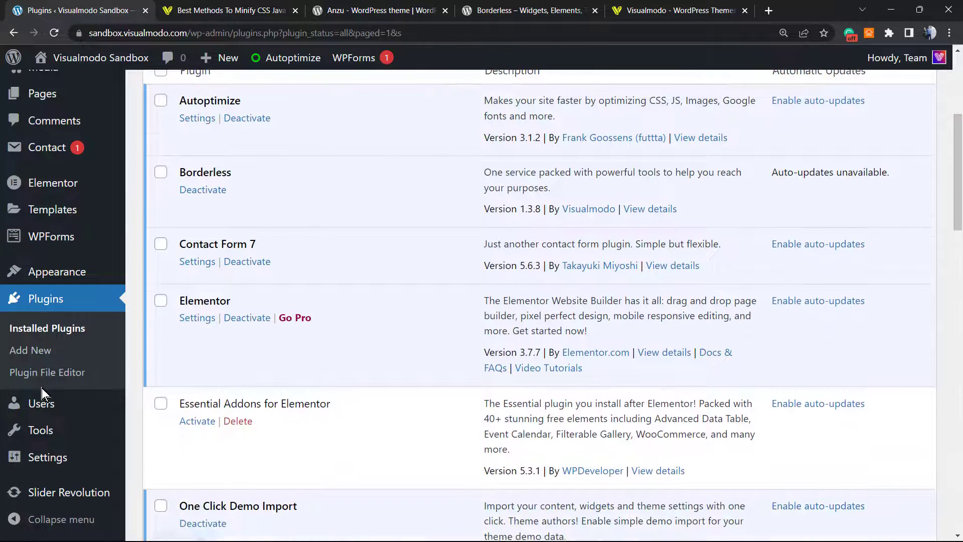
{"action": "mouse_move", "coordinate": [44, 461]}
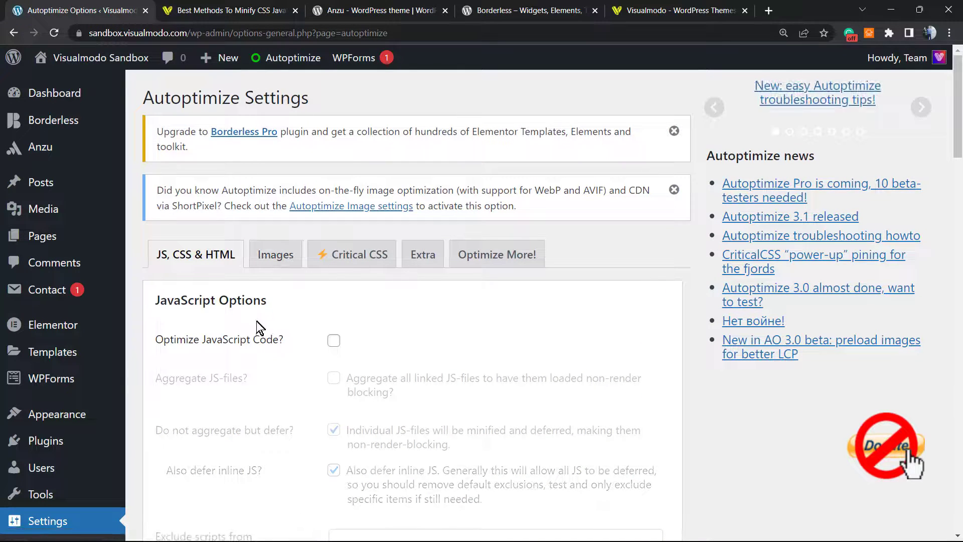
{"action": "scroll", "coordinate": [281, 284], "scroll_direction": "down", "scroll_amount": 2}
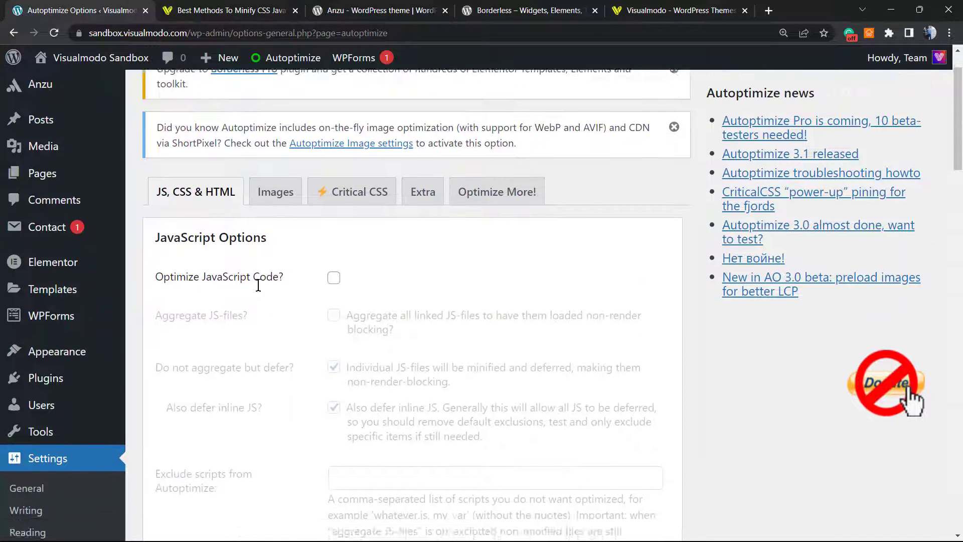
{"action": "scroll", "coordinate": [266, 289], "scroll_direction": "up", "scroll_amount": 2}
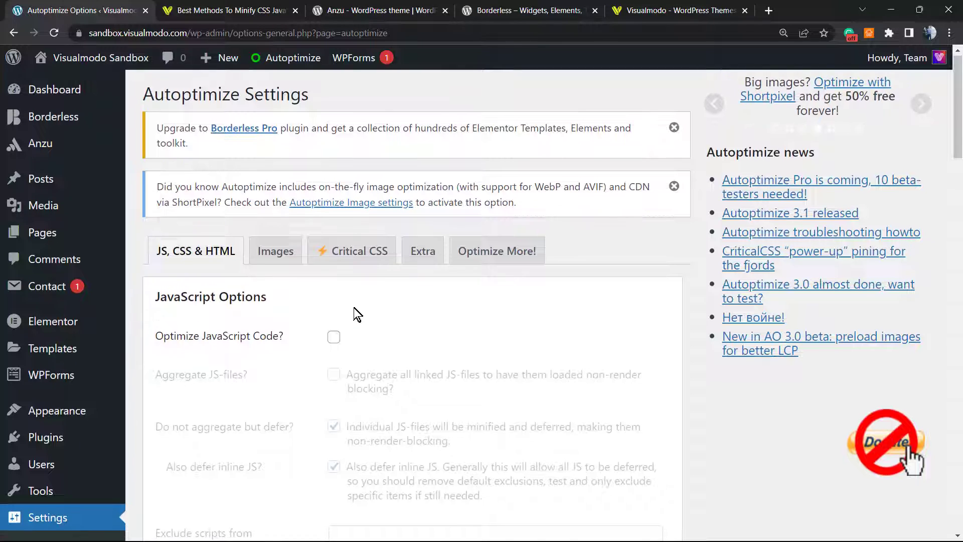
{"action": "scroll", "coordinate": [347, 312], "scroll_direction": "down", "scroll_amount": 3}
{"action": "scroll", "coordinate": [340, 312], "scroll_direction": "up", "scroll_amount": 3}
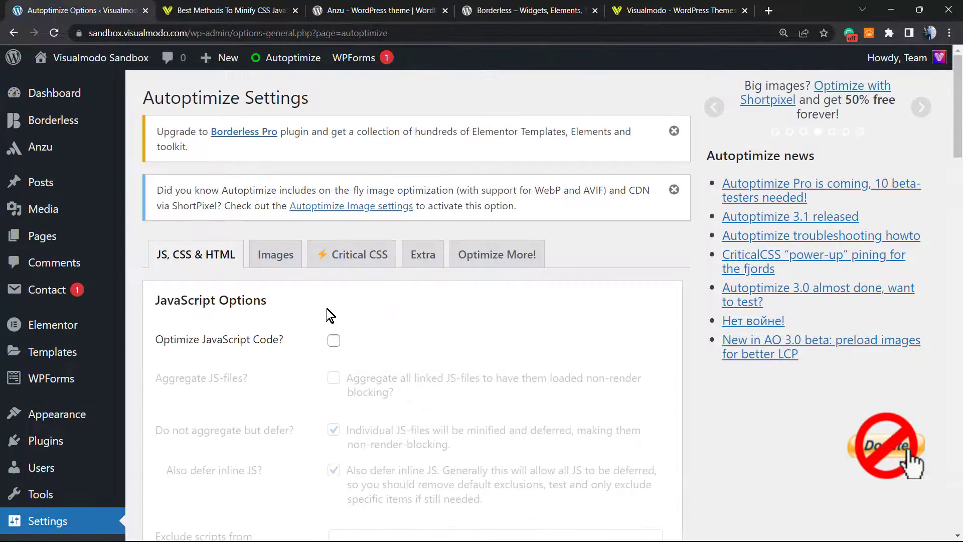
{"action": "double_click", "coordinate": [186, 344]}
{"action": "left_click_drag", "start_coordinate": [185, 343], "coordinate": [285, 341]}
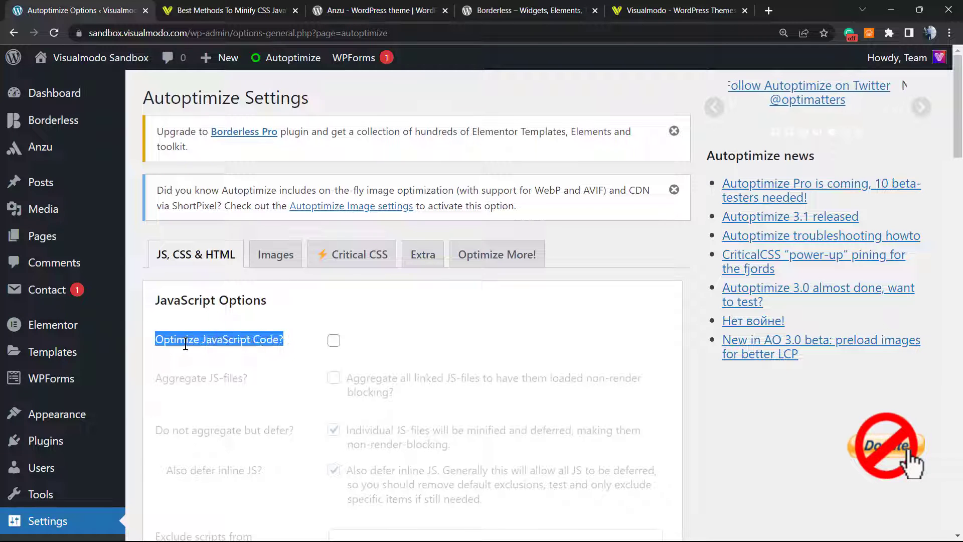
{"action": "left_click", "coordinate": [335, 343]}
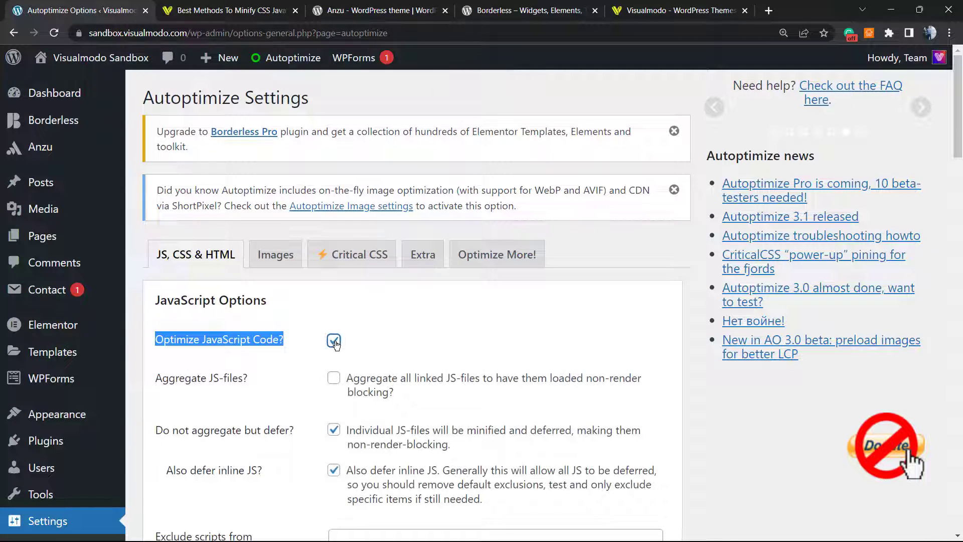
{"action": "left_click", "coordinate": [377, 380]}
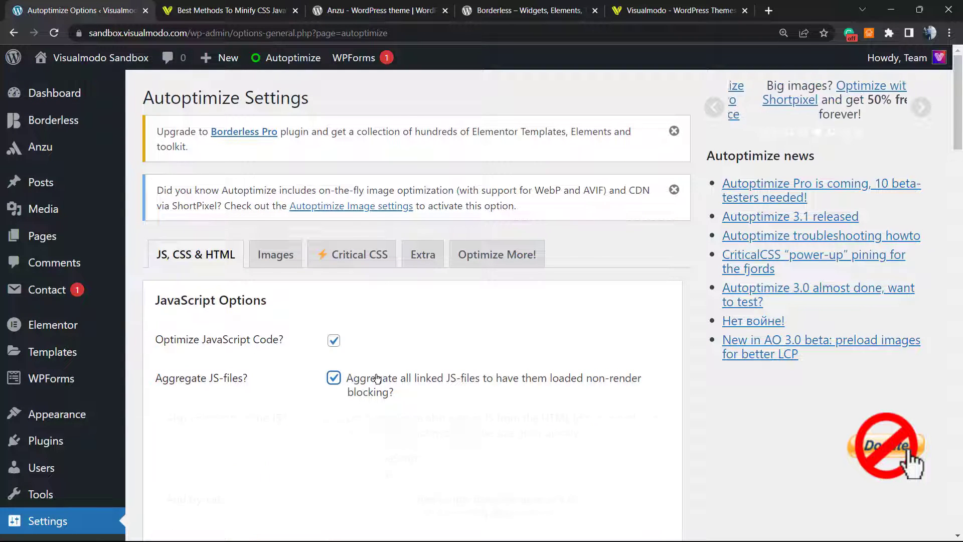
{"action": "left_click", "coordinate": [378, 379]}
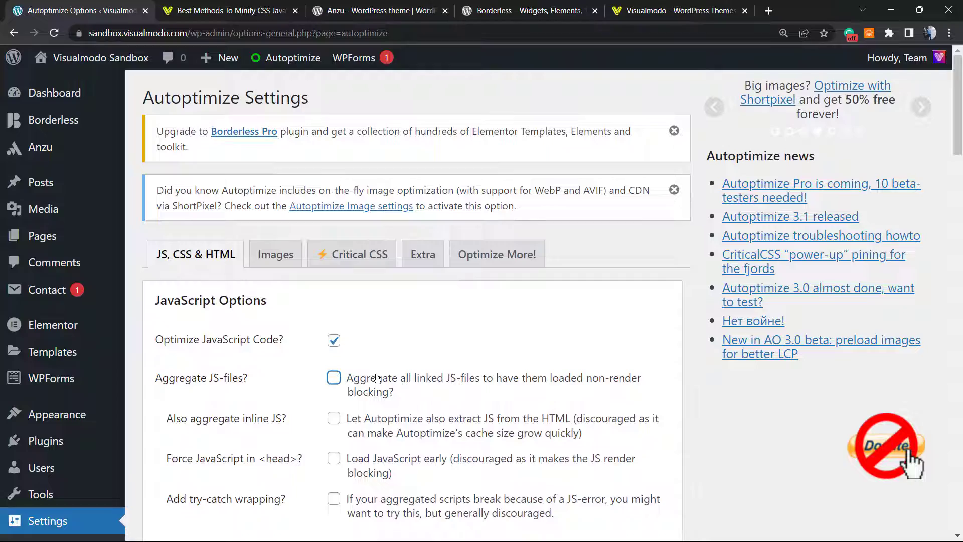
{"action": "scroll", "coordinate": [299, 396], "scroll_direction": "down", "scroll_amount": 2}
{"action": "scroll", "coordinate": [299, 397], "scroll_direction": "down", "scroll_amount": 1}
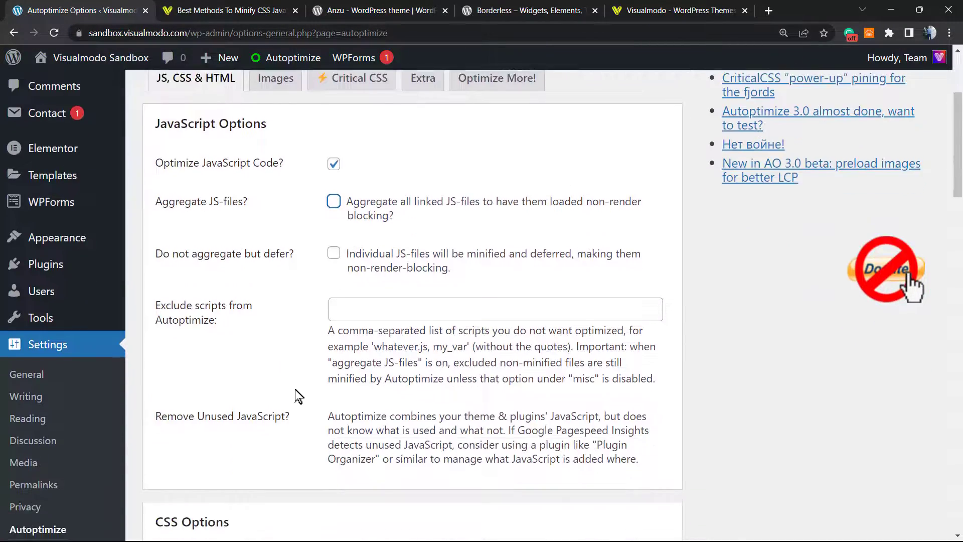
{"action": "scroll", "coordinate": [299, 396], "scroll_direction": "up", "scroll_amount": 2}
{"action": "scroll", "coordinate": [299, 397], "scroll_direction": "down", "scroll_amount": 3}
{"action": "scroll", "coordinate": [296, 394], "scroll_direction": "down", "scroll_amount": 2}
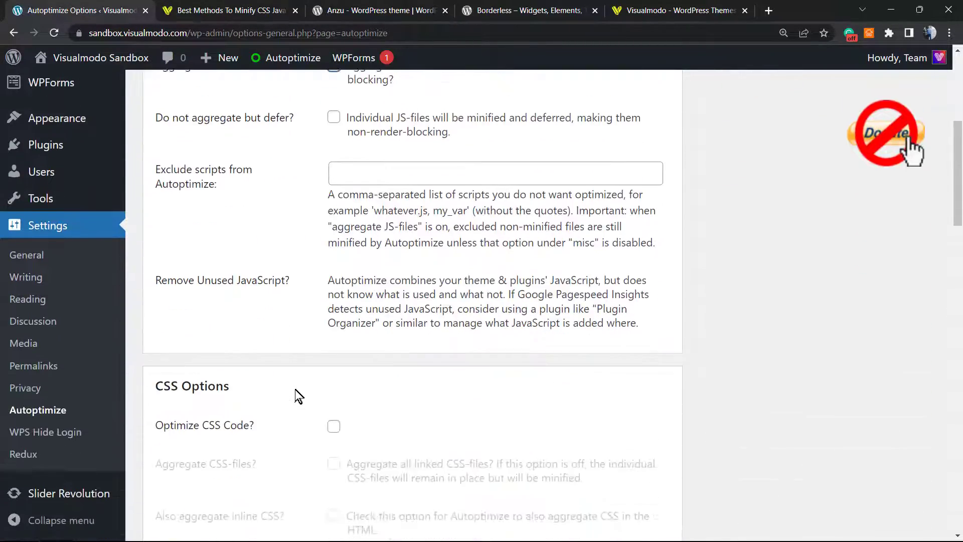
{"action": "scroll", "coordinate": [302, 392], "scroll_direction": "up", "scroll_amount": 6}
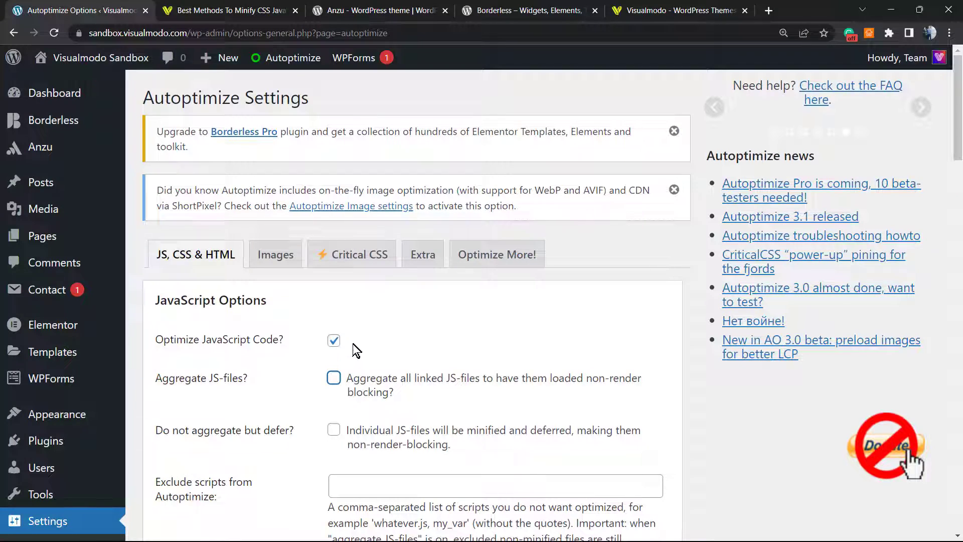
{"action": "scroll", "coordinate": [333, 376], "scroll_direction": "down", "scroll_amount": 1}
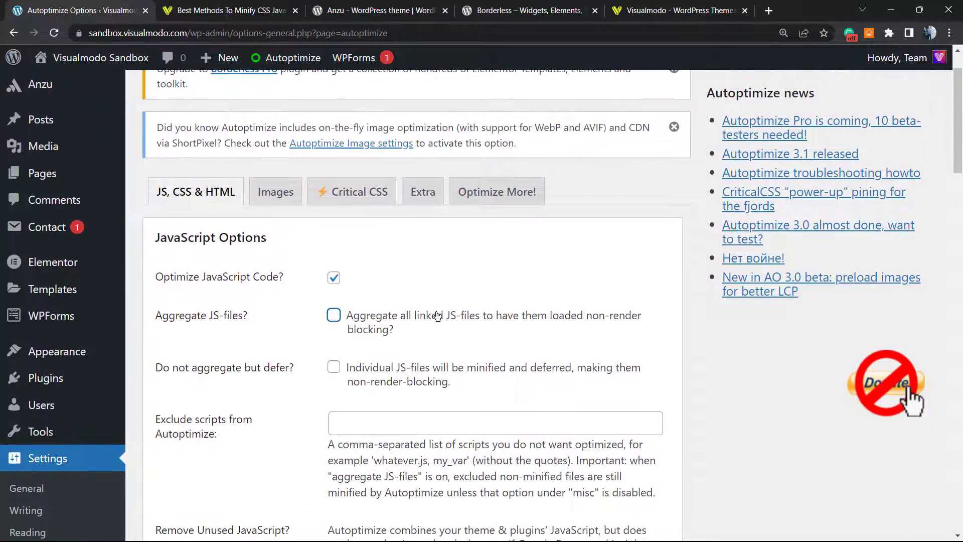
{"action": "scroll", "coordinate": [438, 315], "scroll_direction": "down", "scroll_amount": 4}
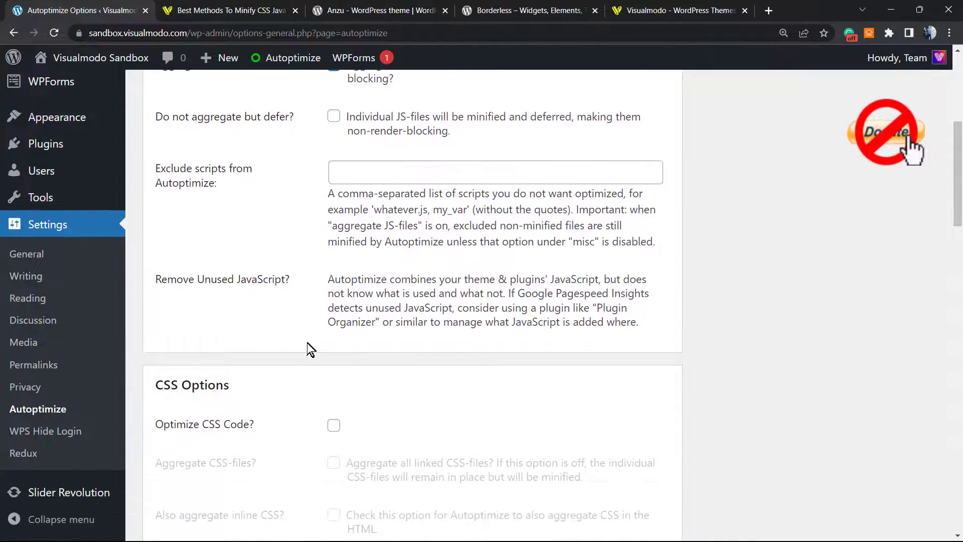
{"action": "scroll", "coordinate": [311, 350], "scroll_direction": "up", "scroll_amount": 4}
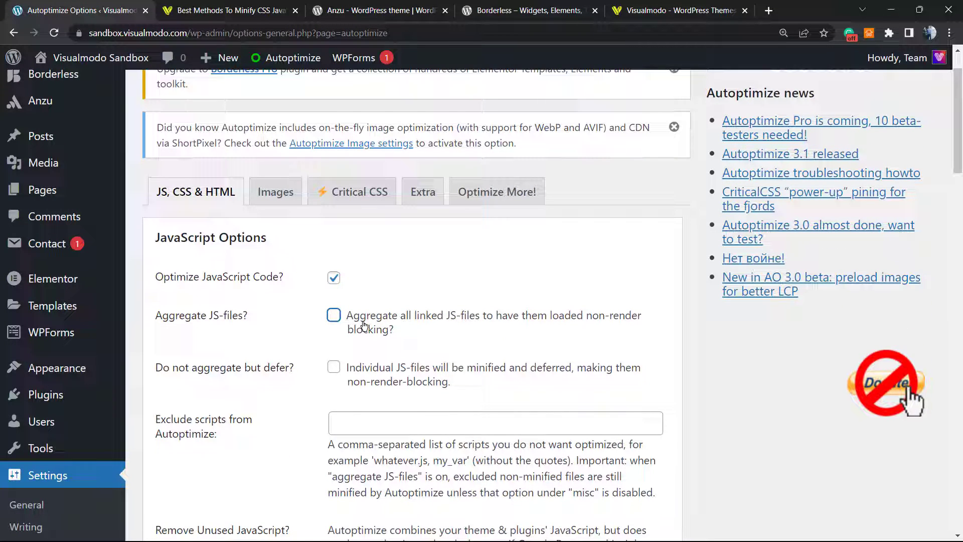
{"action": "scroll", "coordinate": [286, 351], "scroll_direction": "down", "scroll_amount": 5}
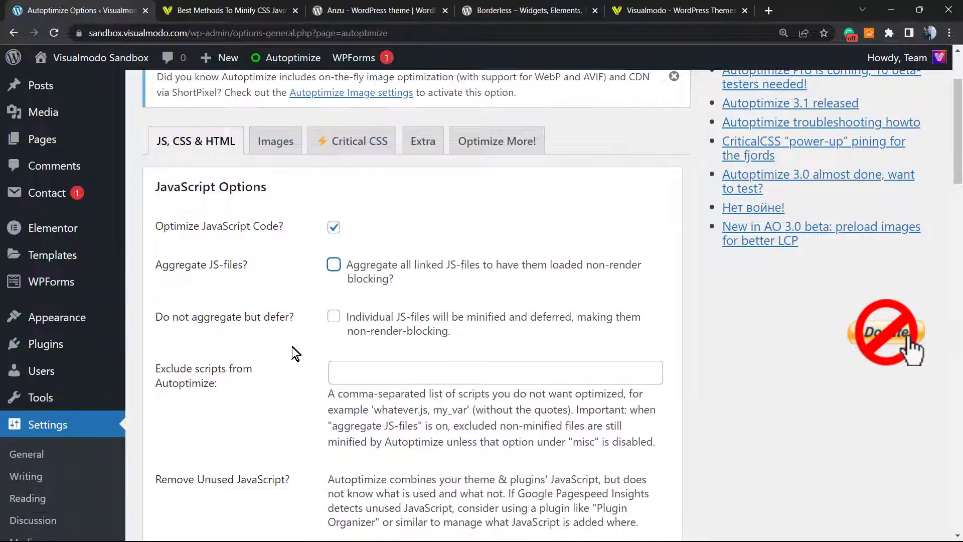
{"action": "scroll", "coordinate": [287, 348], "scroll_direction": "up", "scroll_amount": 3}
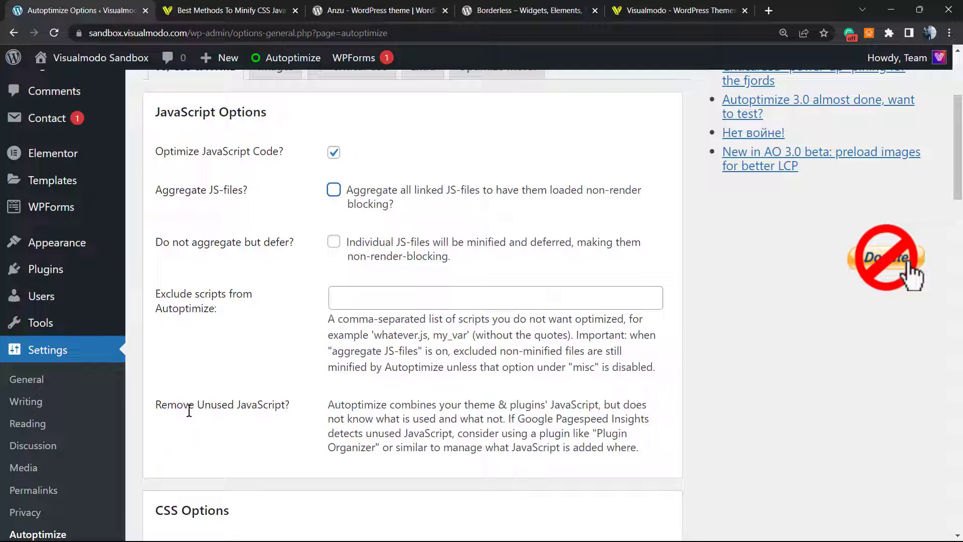
{"action": "scroll", "coordinate": [284, 409], "scroll_direction": "down", "scroll_amount": 4}
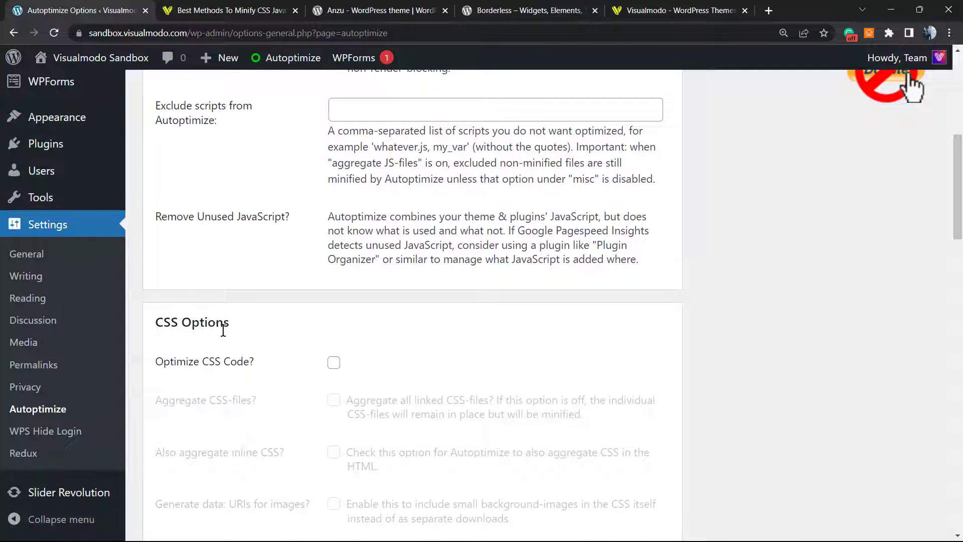
{"action": "scroll", "coordinate": [227, 322], "scroll_direction": "up", "scroll_amount": 8}
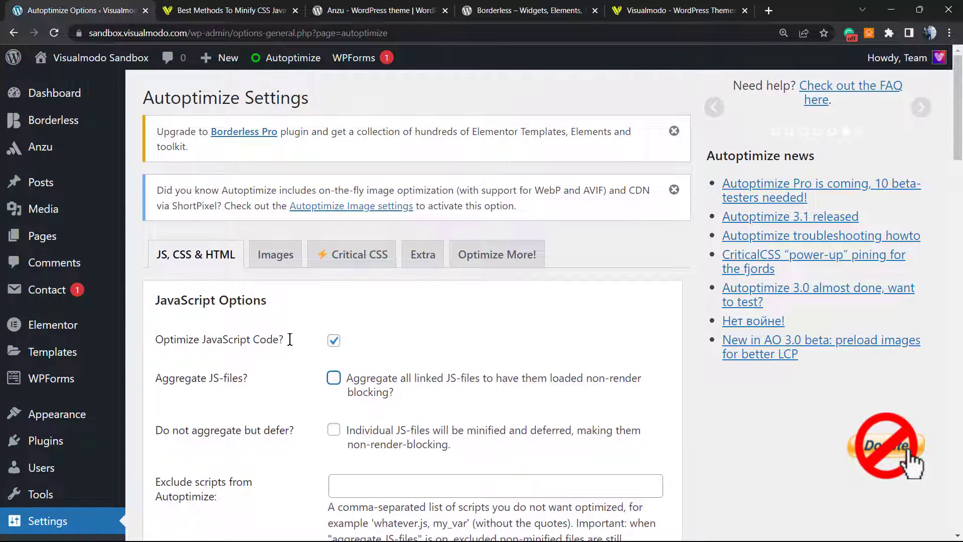
Tick 'Optimize CSS Code?' under CSS Options, leaving CSS aggregation off
{"action": "scroll", "coordinate": [288, 365], "scroll_direction": "down", "scroll_amount": 8}
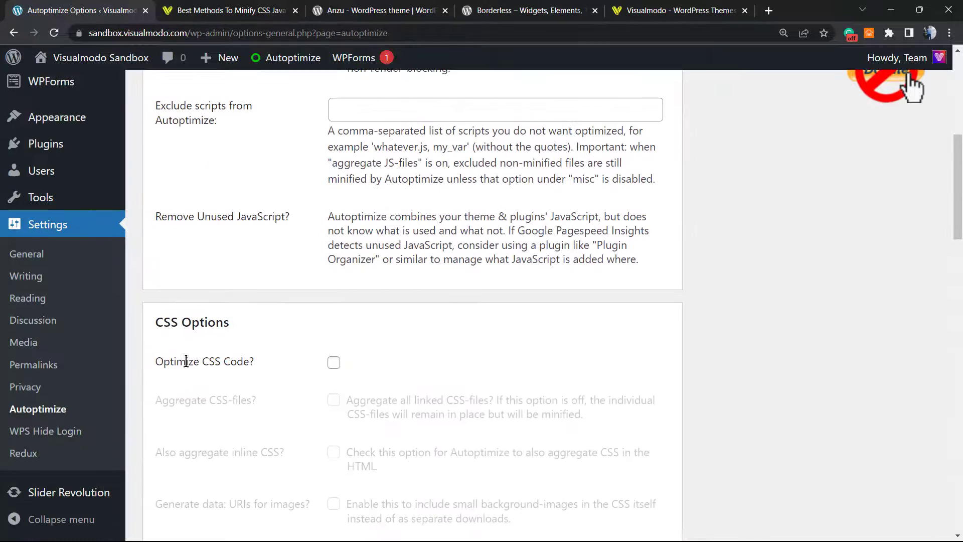
{"action": "double_click", "coordinate": [183, 363]}
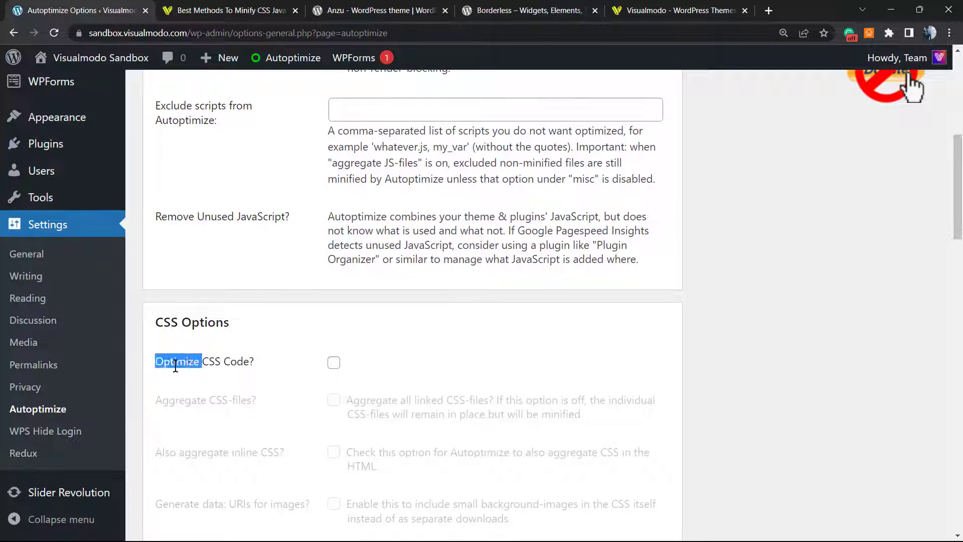
{"action": "left_click", "coordinate": [333, 363]}
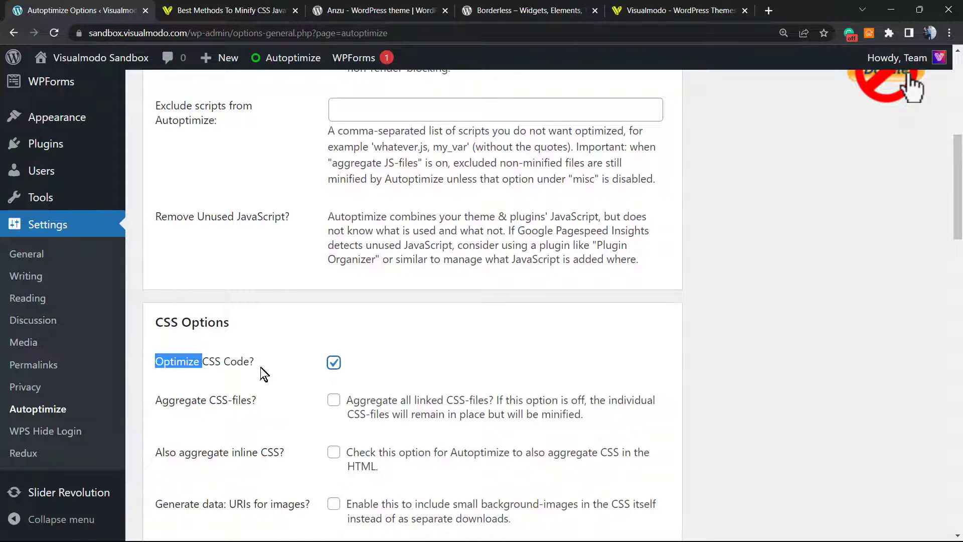
{"action": "scroll", "coordinate": [262, 366], "scroll_direction": "down", "scroll_amount": 1}
{"action": "scroll", "coordinate": [333, 324], "scroll_direction": "down", "scroll_amount": 1}
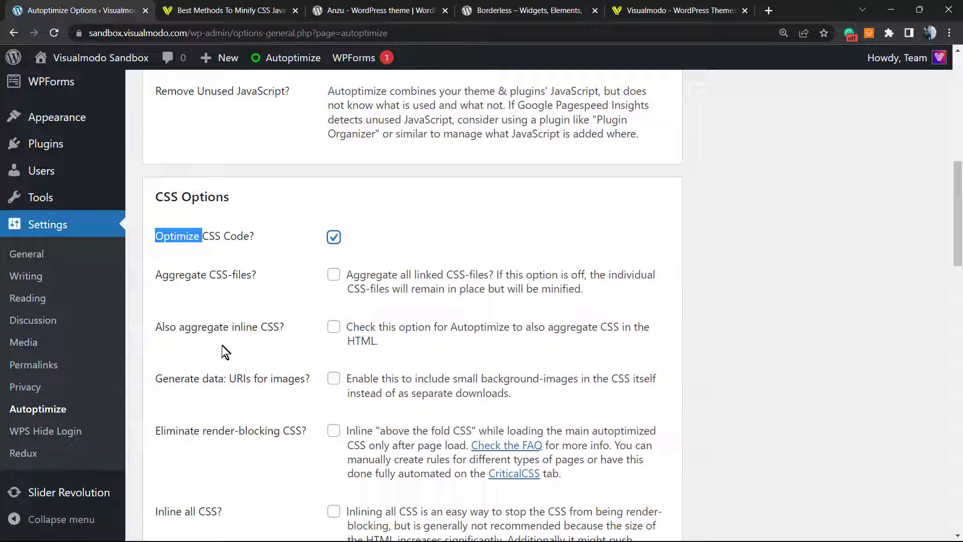
{"action": "scroll", "coordinate": [322, 335], "scroll_direction": "down", "scroll_amount": 2}
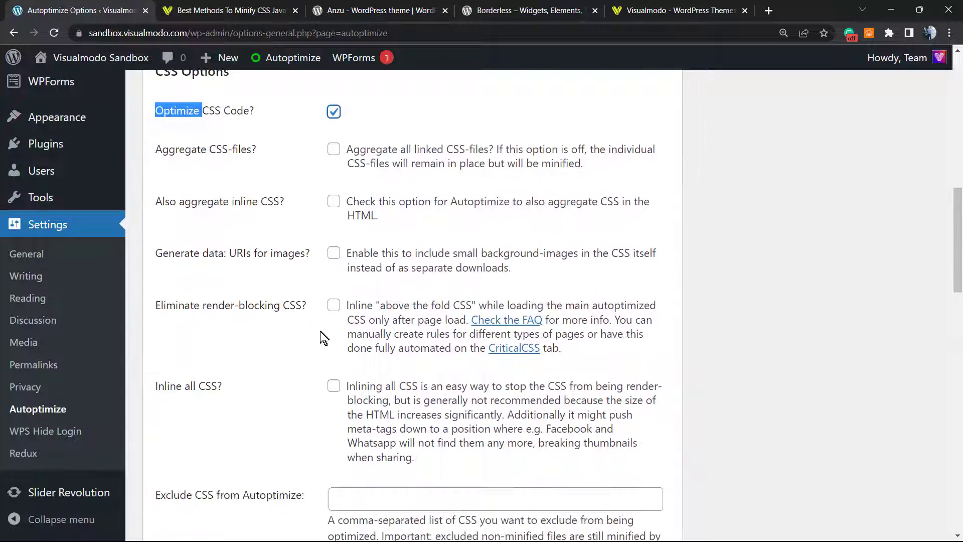
{"action": "scroll", "coordinate": [319, 335], "scroll_direction": "up", "scroll_amount": 4}
{"action": "scroll", "coordinate": [318, 336], "scroll_direction": "down", "scroll_amount": 4}
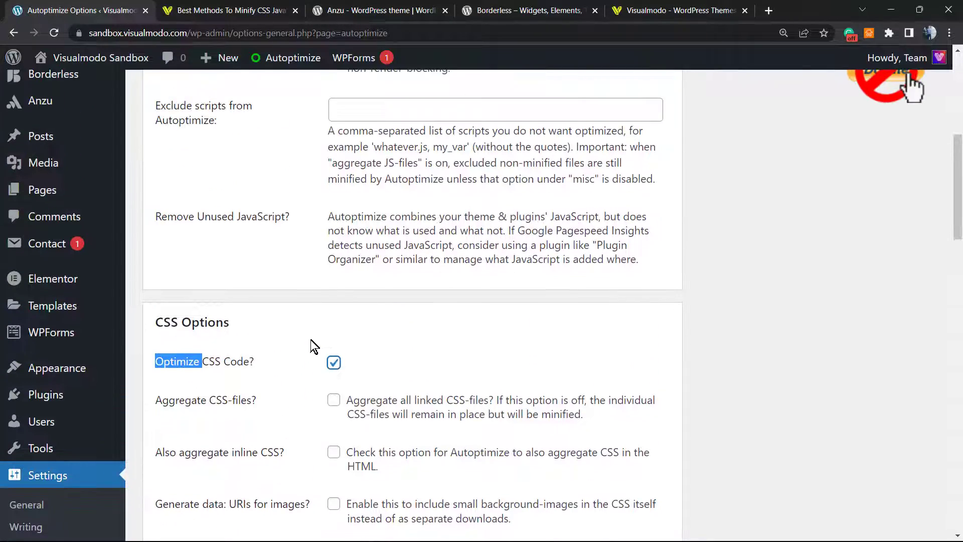
{"action": "scroll", "coordinate": [242, 359], "scroll_direction": "down", "scroll_amount": 6}
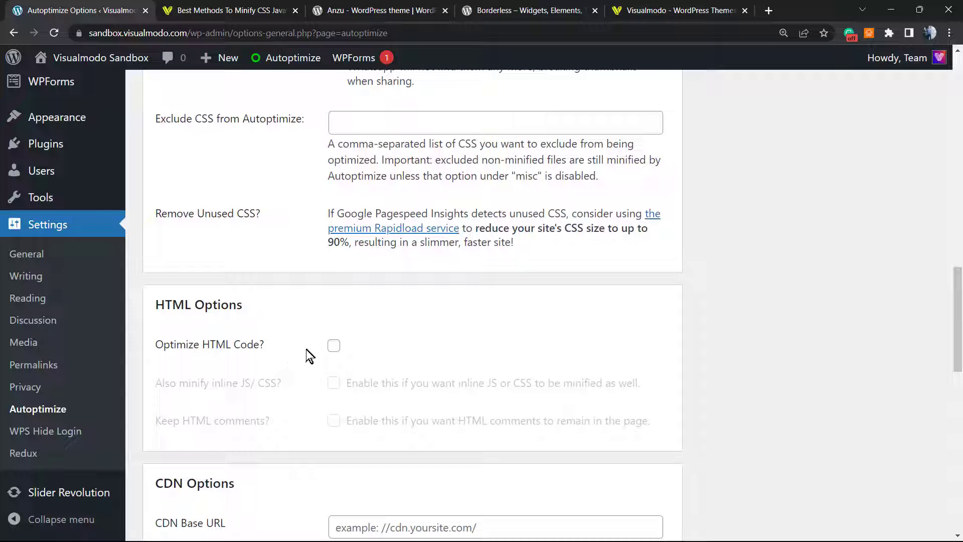
Tick 'Optimize HTML Code?' under HTML Options, leaving inline minify off
{"action": "left_click", "coordinate": [335, 347]}
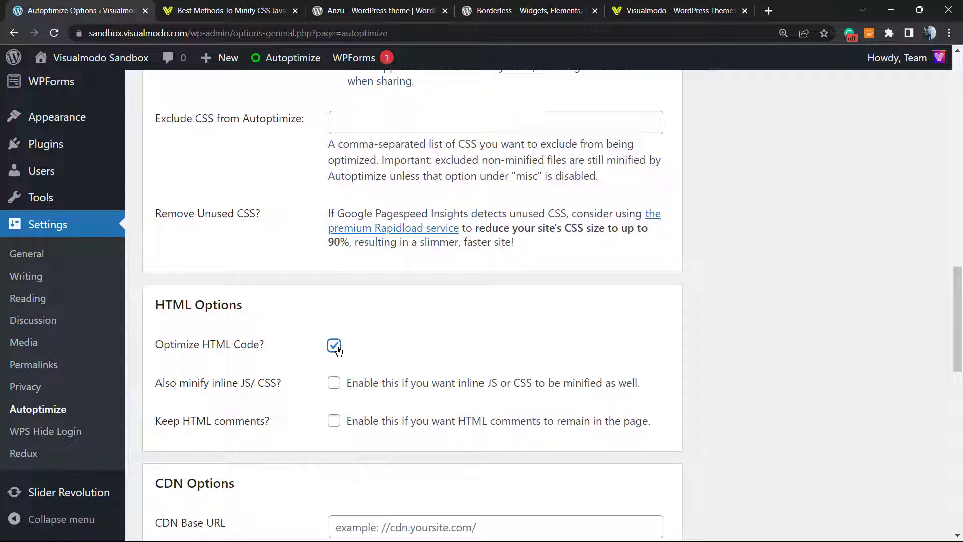
{"action": "scroll", "coordinate": [316, 355], "scroll_direction": "down", "scroll_amount": 2}
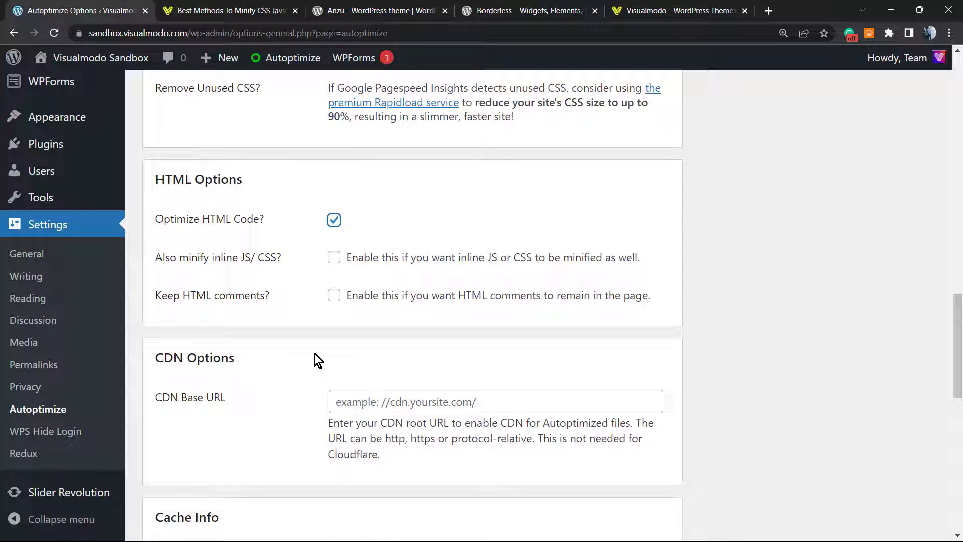
{"action": "scroll", "coordinate": [314, 356], "scroll_direction": "up", "scroll_amount": 1}
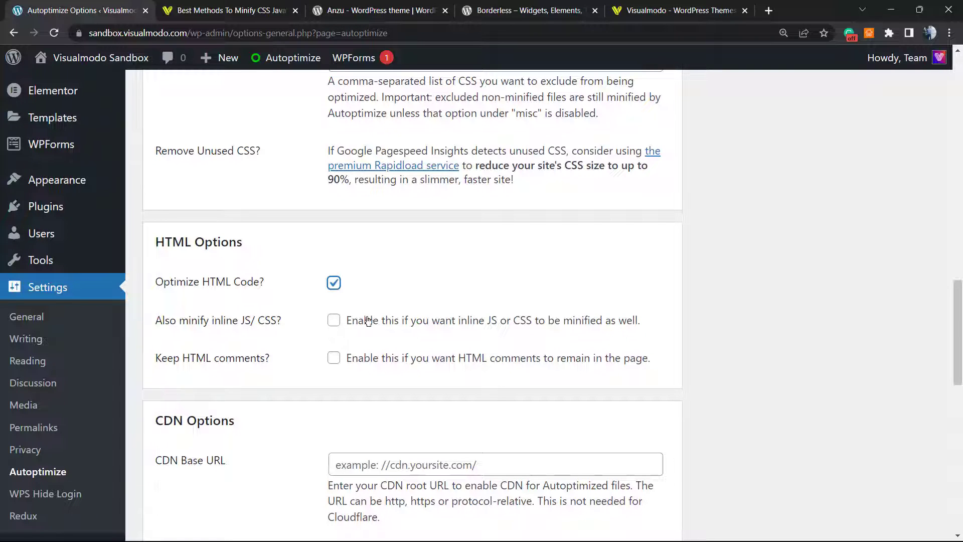
{"action": "scroll", "coordinate": [328, 330], "scroll_direction": "down", "scroll_amount": 5}
Use 'Save Changes and Empty Cache' at the page bottom to get 'Settings saved.'
{"action": "scroll", "coordinate": [281, 321], "scroll_direction": "down", "scroll_amount": 8}
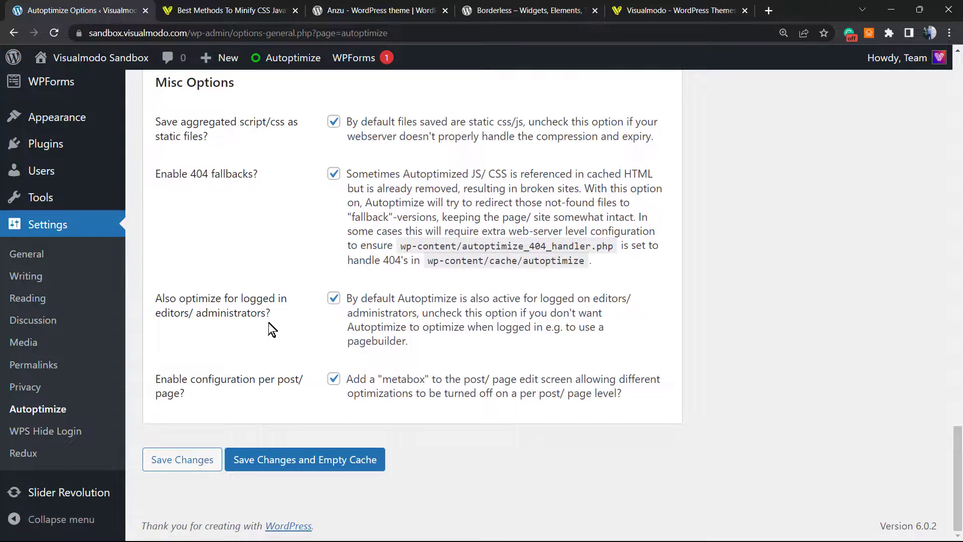
{"action": "left_click", "coordinate": [275, 463]}
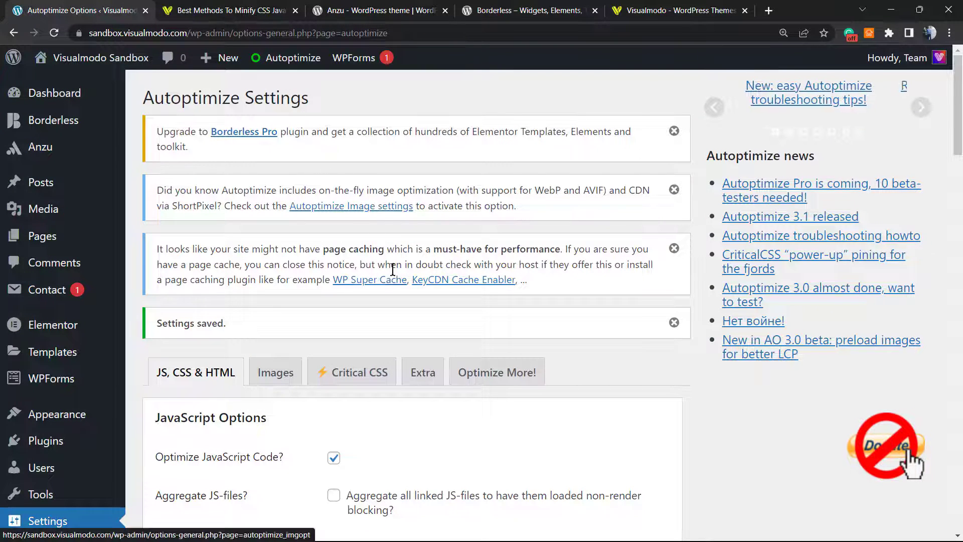
Open the Visualmodo Sandbox homepage in a new tab via Visit Site, view it, then return
{"action": "mouse_move", "coordinate": [95, 64]}
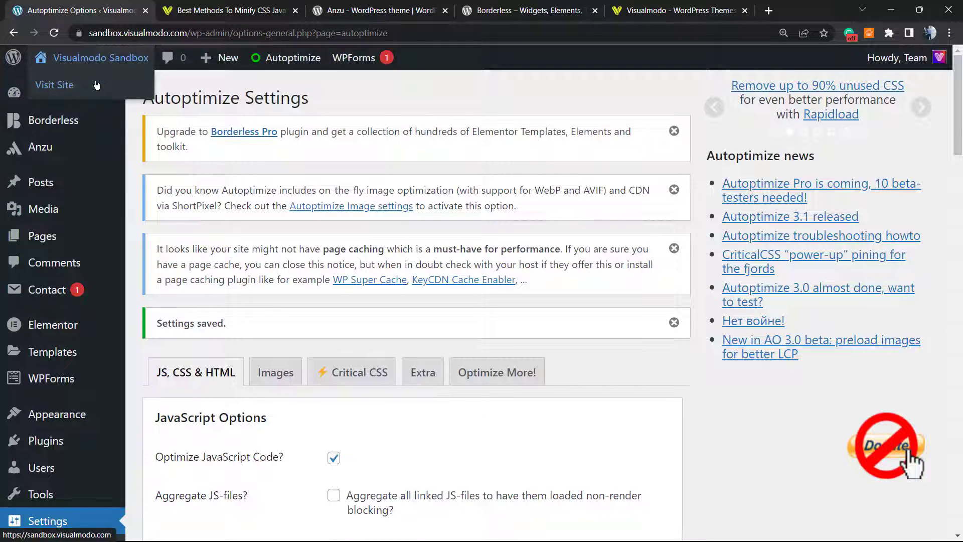
{"action": "right_click", "coordinate": [97, 85]}
{"action": "left_click", "coordinate": [125, 92]}
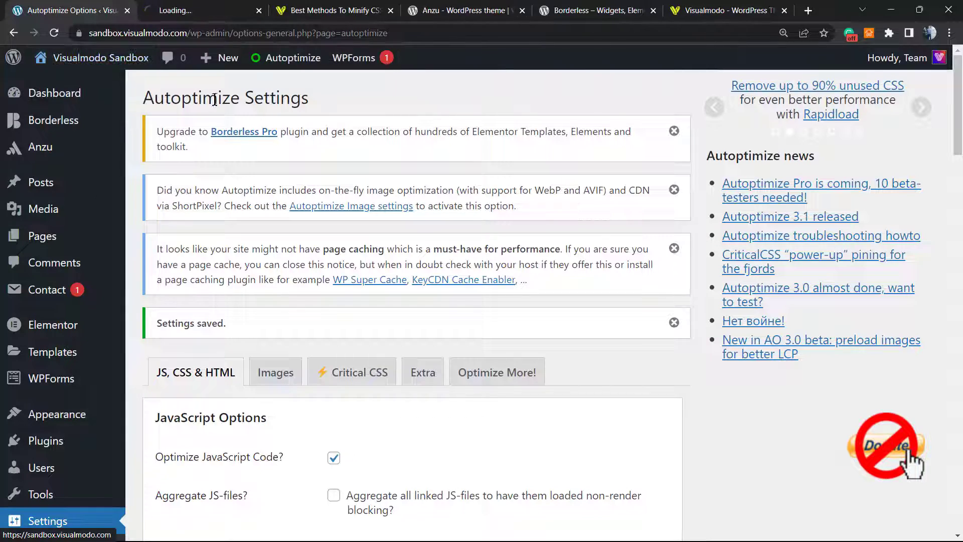
{"action": "left_click", "coordinate": [203, 7]}
{"action": "scroll", "coordinate": [362, 317], "scroll_direction": "down", "scroll_amount": 2}
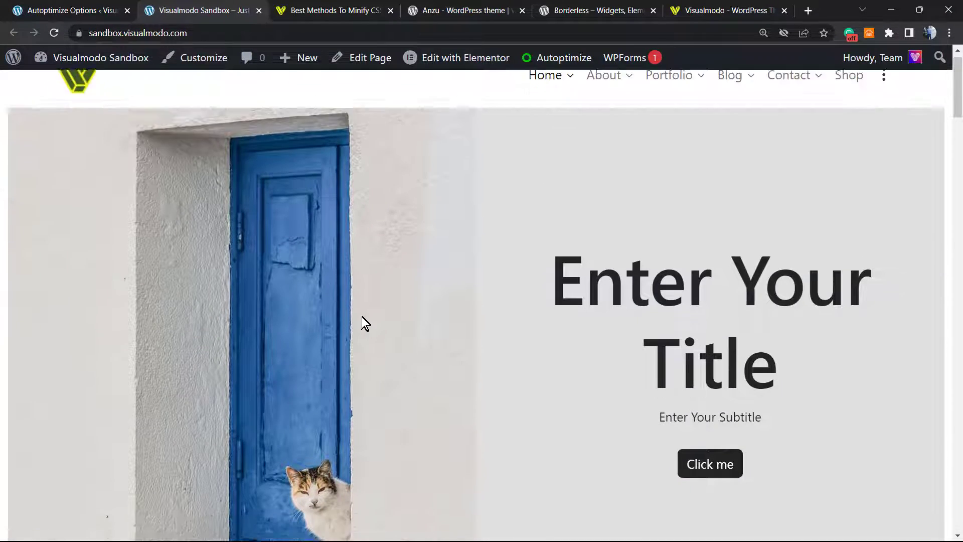
{"action": "scroll", "coordinate": [362, 322], "scroll_direction": "down", "scroll_amount": 15}
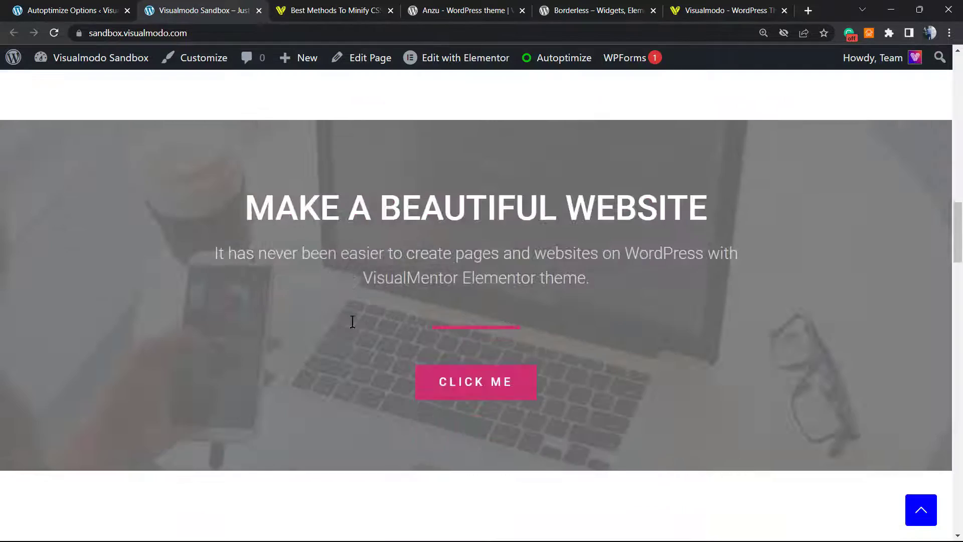
{"action": "scroll", "coordinate": [353, 322], "scroll_direction": "down", "scroll_amount": 16}
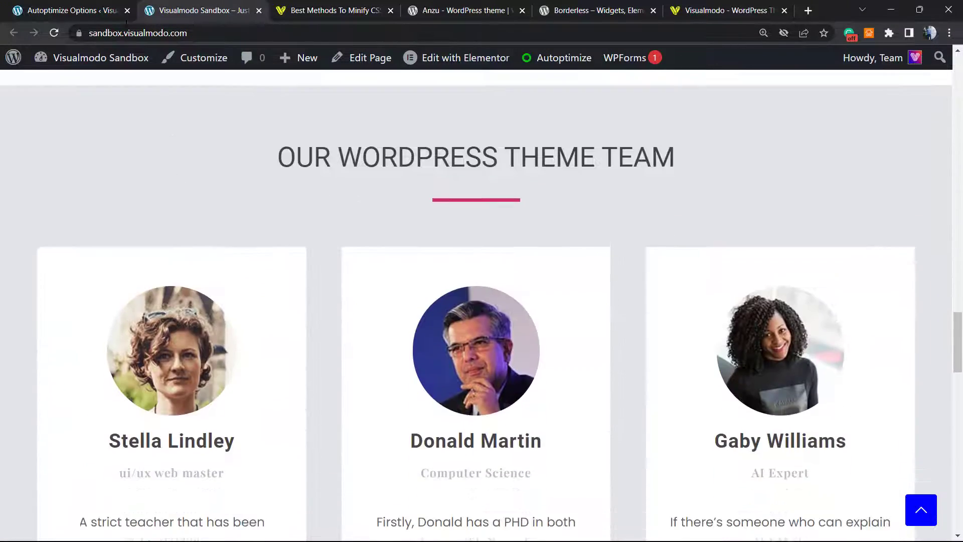
{"action": "left_click", "coordinate": [110, 11]}
{"action": "scroll", "coordinate": [332, 376], "scroll_direction": "down", "scroll_amount": 3}
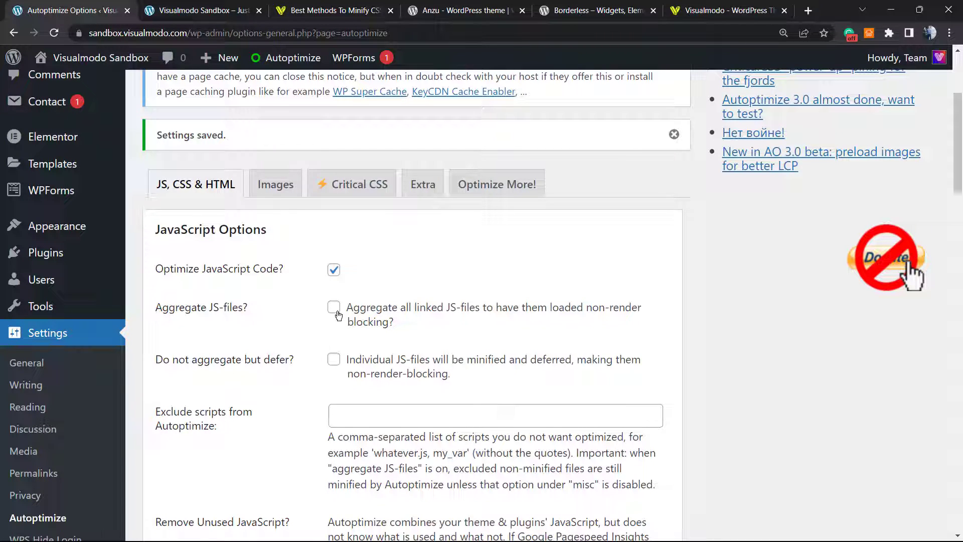
{"action": "left_click", "coordinate": [337, 314]}
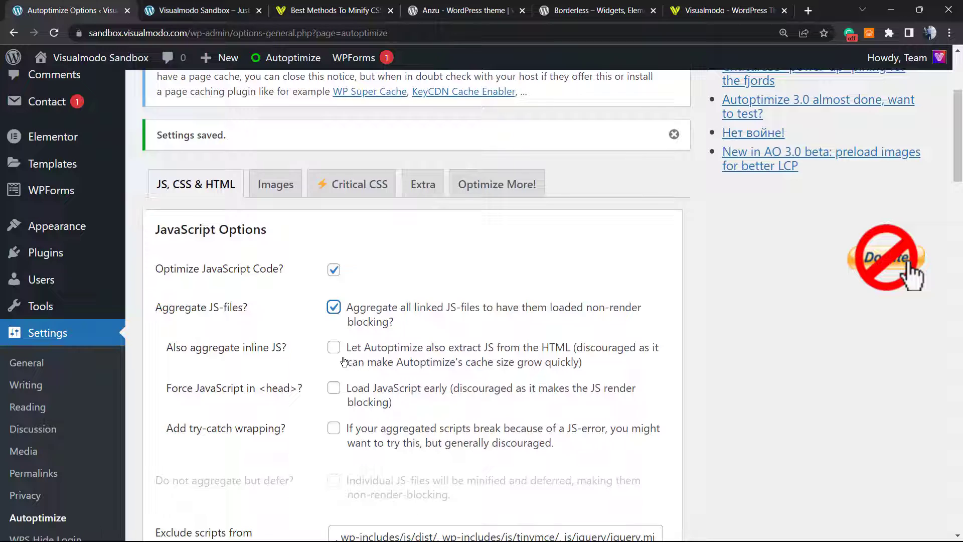
{"action": "left_click", "coordinate": [334, 307]}
{"action": "scroll", "coordinate": [288, 326], "scroll_direction": "down", "scroll_amount": 8}
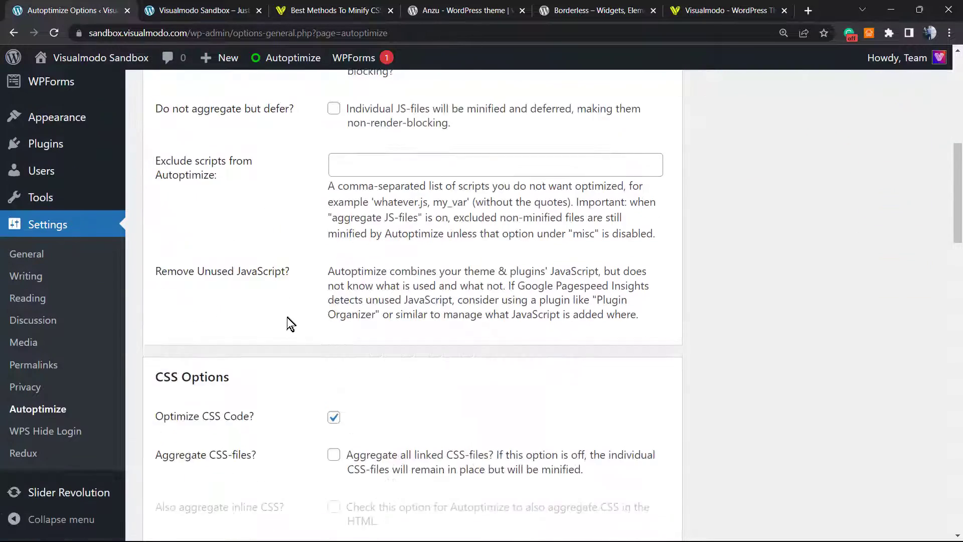
{"action": "scroll", "coordinate": [283, 326], "scroll_direction": "up", "scroll_amount": 12}
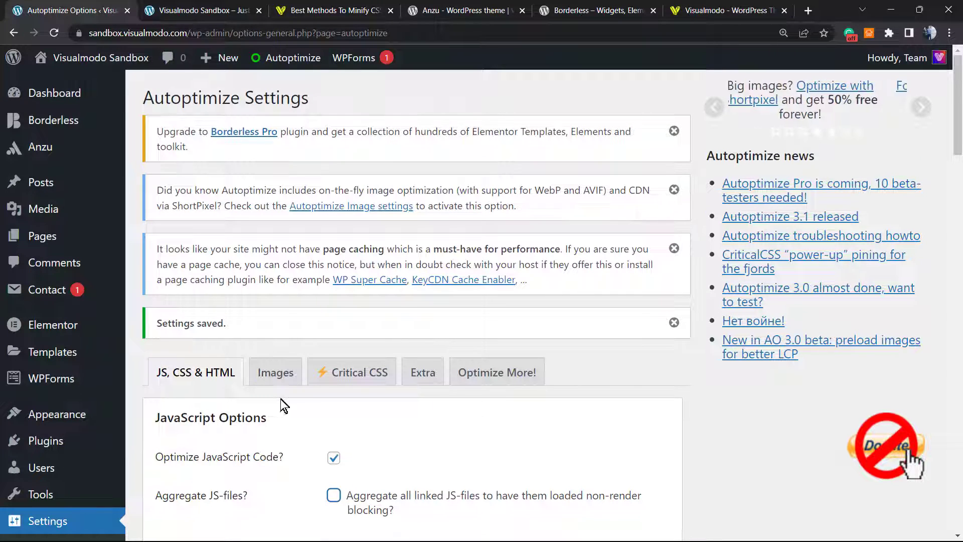
Browse the Critical CSS, Images and Extra tabs, then go back to JS, CSS & HTML
{"action": "left_click", "coordinate": [369, 376]}
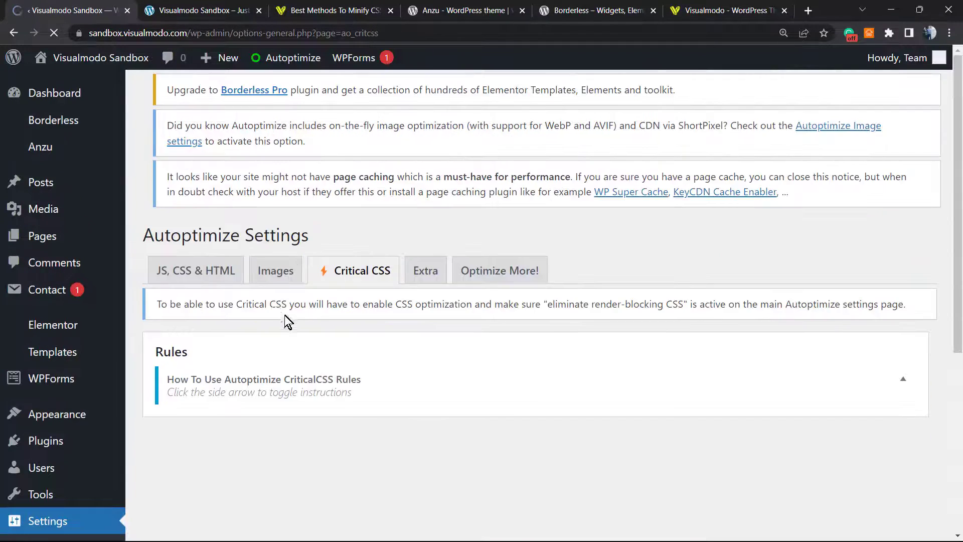
{"action": "scroll", "coordinate": [262, 316], "scroll_direction": "down", "scroll_amount": 9}
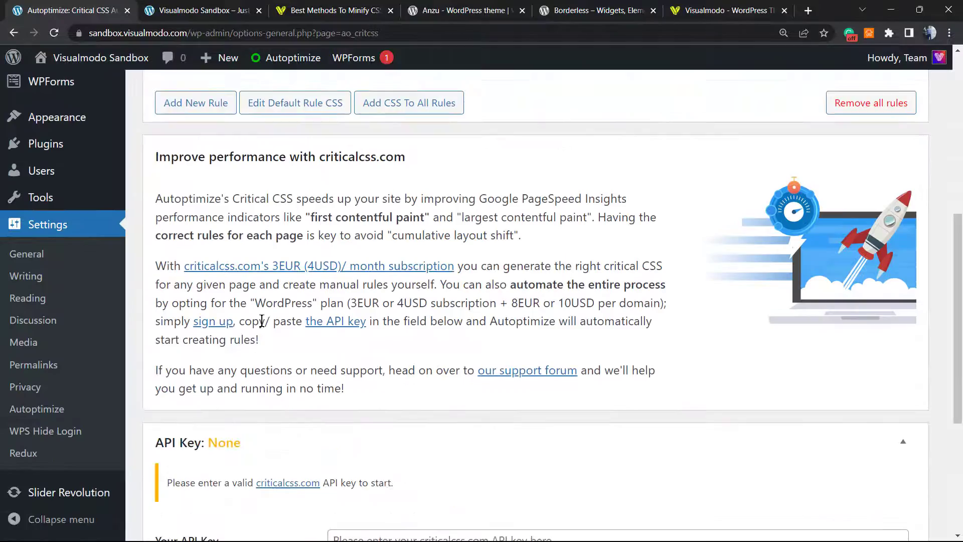
{"action": "scroll", "coordinate": [262, 320], "scroll_direction": "up", "scroll_amount": 10}
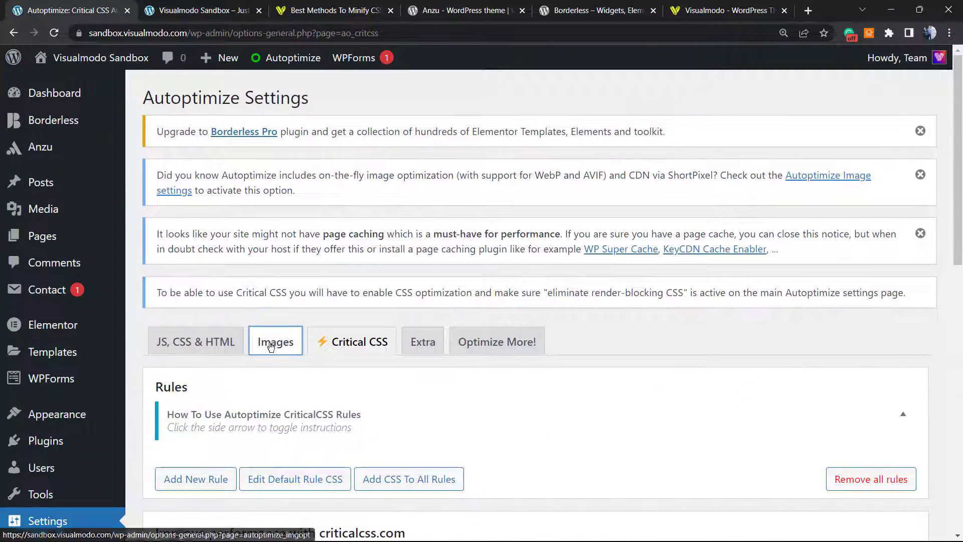
{"action": "left_click", "coordinate": [293, 342]}
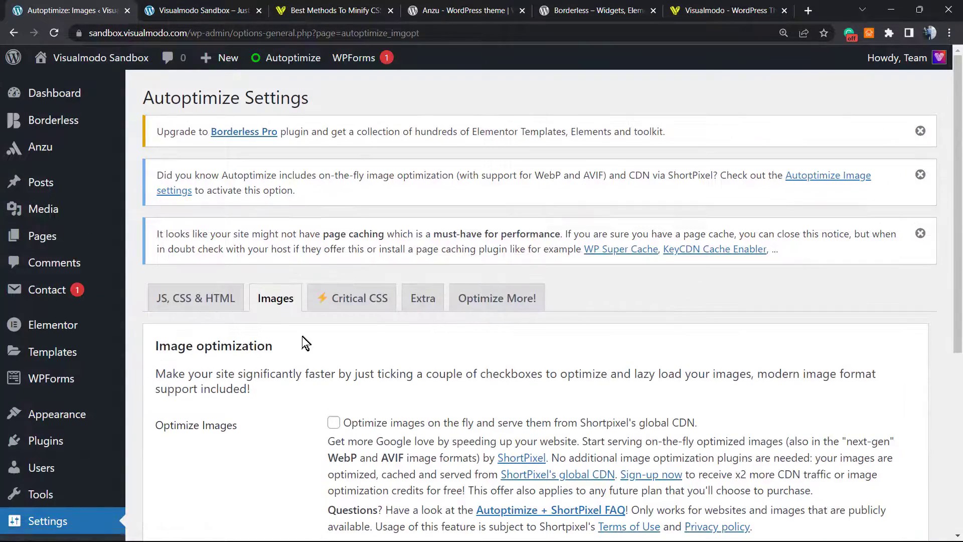
{"action": "left_click", "coordinate": [423, 298]}
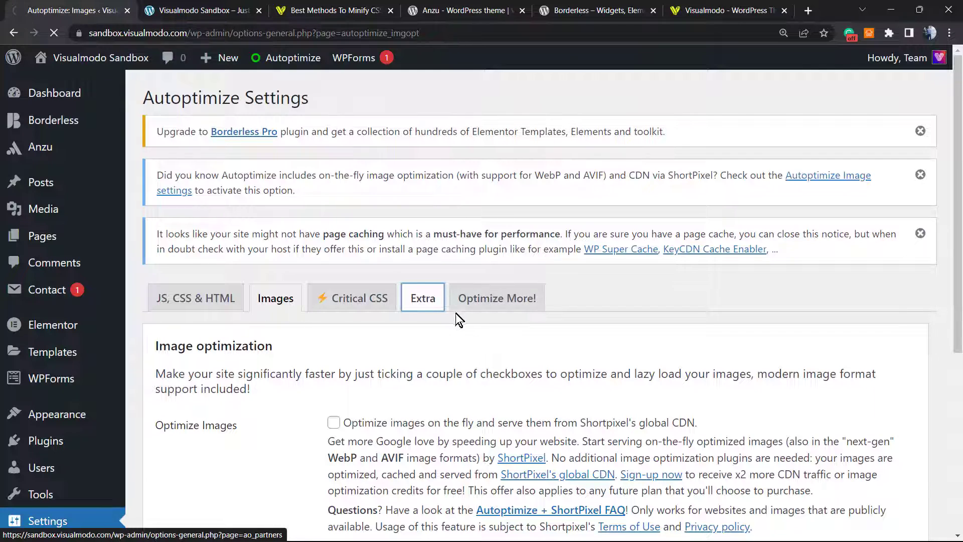
{"action": "scroll", "coordinate": [239, 362], "scroll_direction": "down", "scroll_amount": 3}
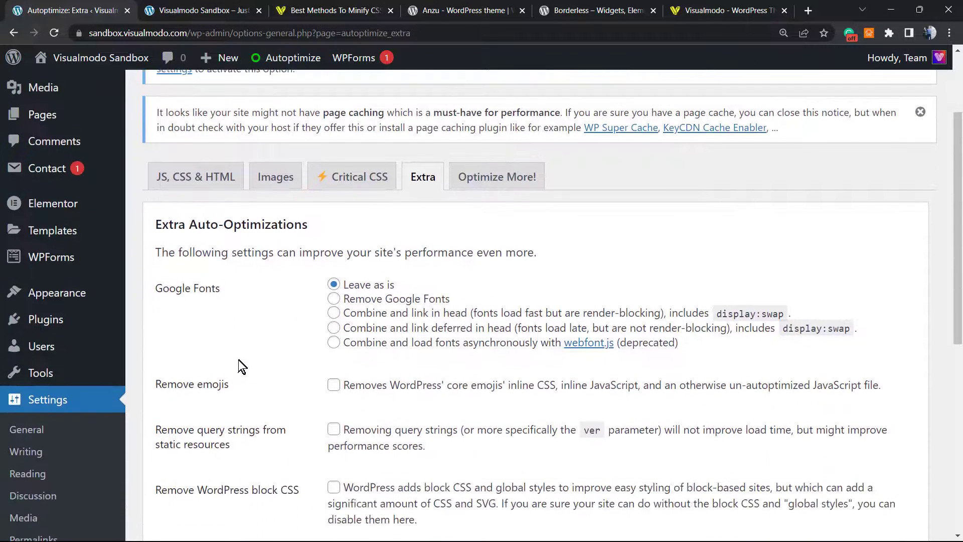
{"action": "scroll", "coordinate": [239, 360], "scroll_direction": "up", "scroll_amount": 3}
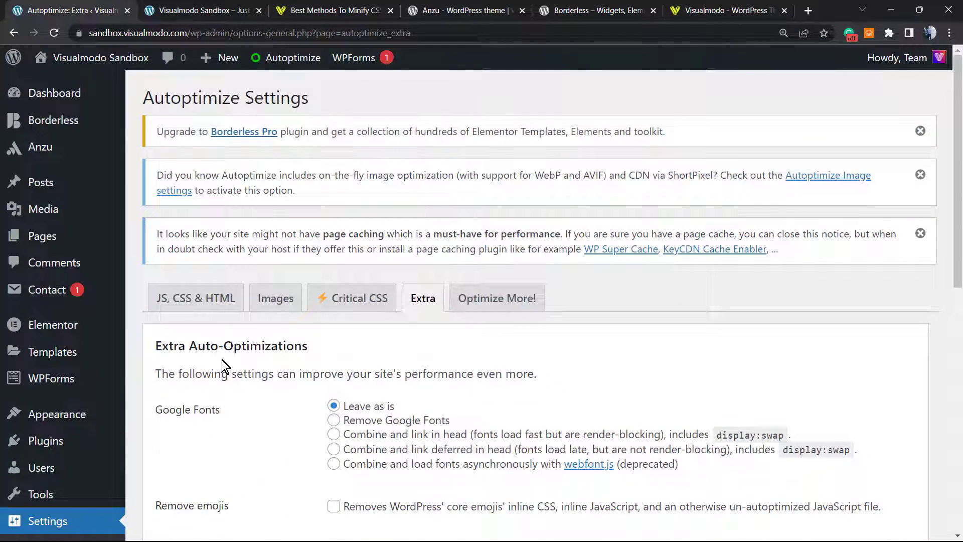
{"action": "left_click", "coordinate": [205, 301]}
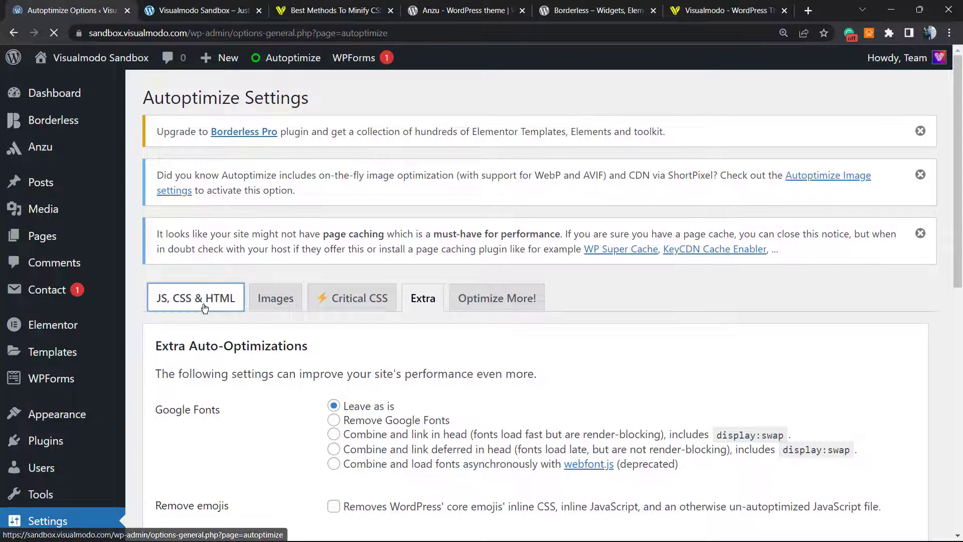
{"action": "scroll", "coordinate": [216, 376], "scroll_direction": "down", "scroll_amount": 1}
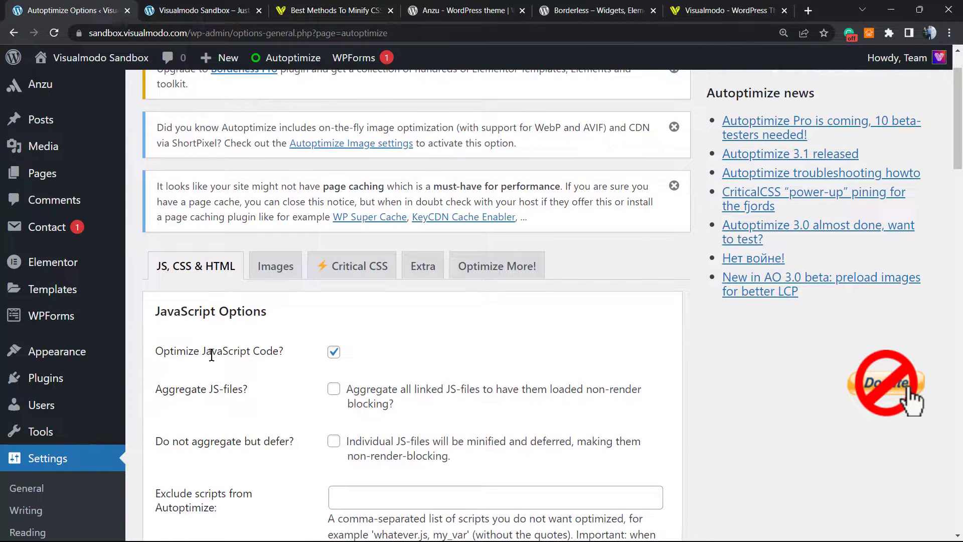
{"action": "scroll", "coordinate": [214, 354], "scroll_direction": "down", "scroll_amount": 1}
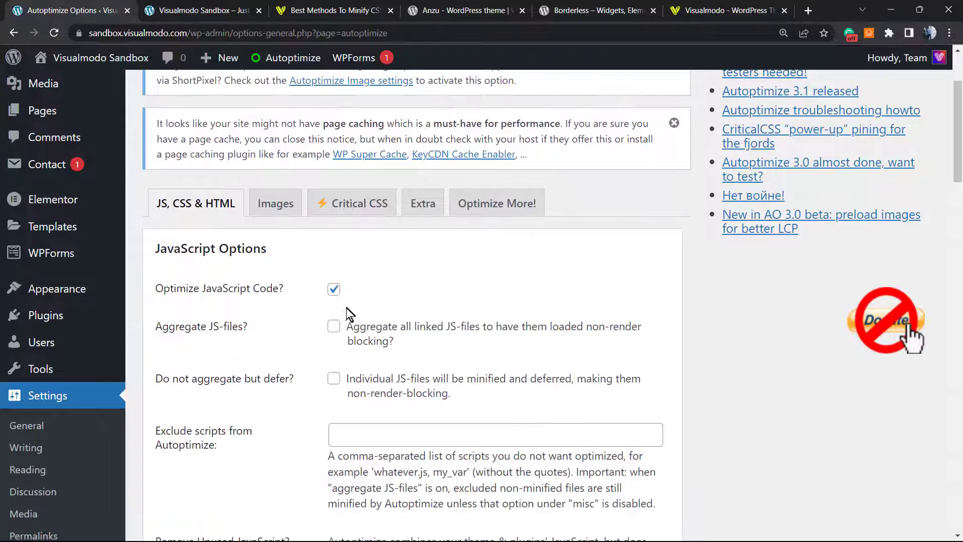
{"action": "scroll", "coordinate": [271, 290], "scroll_direction": "down", "scroll_amount": 3}
{"action": "scroll", "coordinate": [267, 285], "scroll_direction": "down", "scroll_amount": 14}
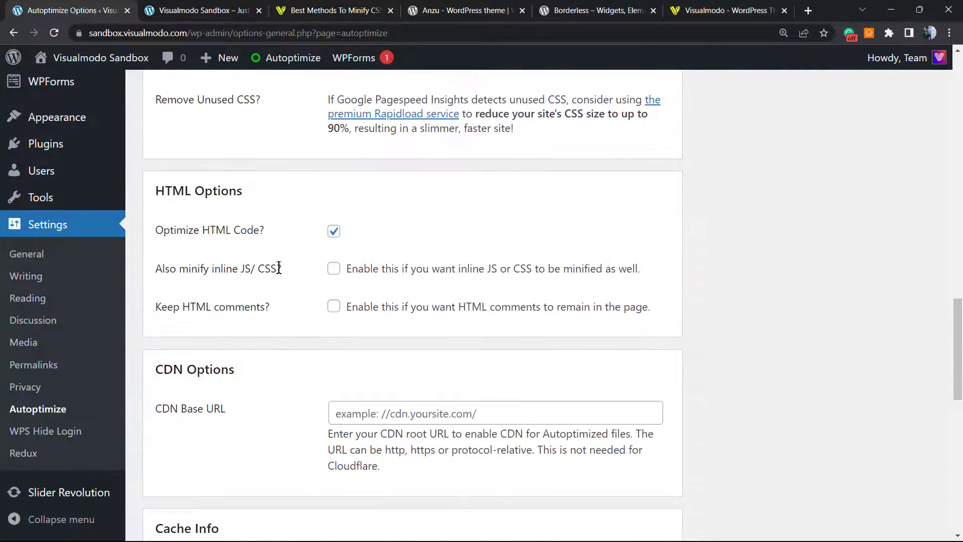
{"action": "scroll", "coordinate": [291, 279], "scroll_direction": "down", "scroll_amount": 5}
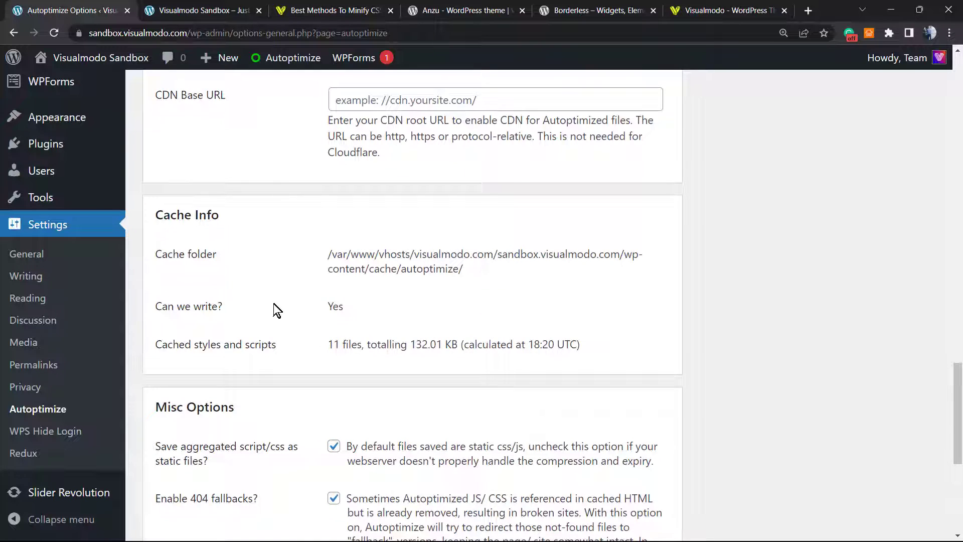
{"action": "scroll", "coordinate": [274, 308], "scroll_direction": "down", "scroll_amount": 6}
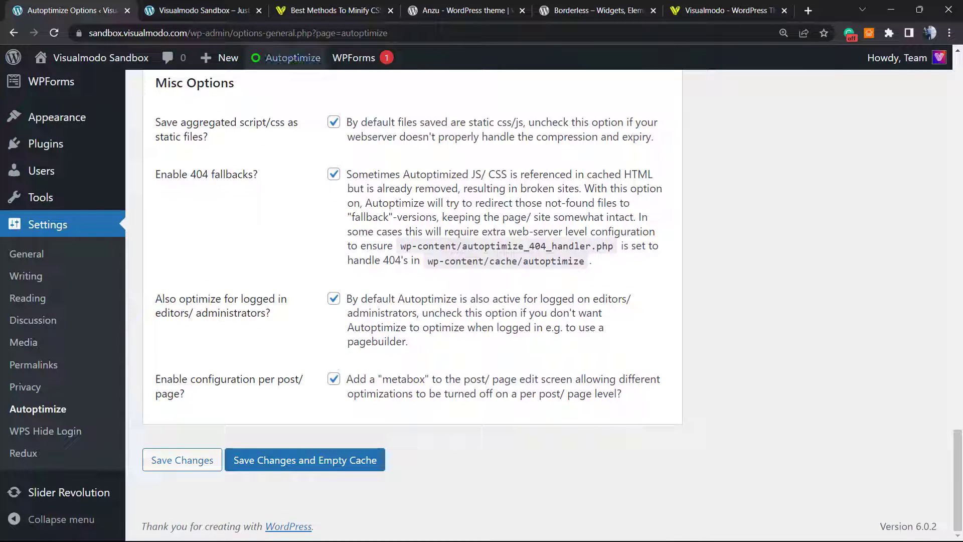
{"action": "mouse_move", "coordinate": [281, 63]}
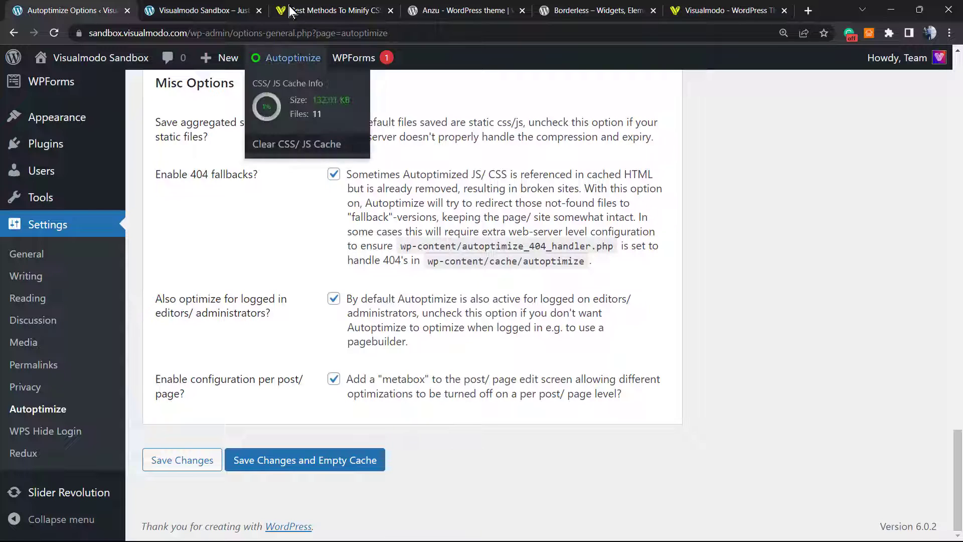
{"action": "left_click", "coordinate": [463, 10]}
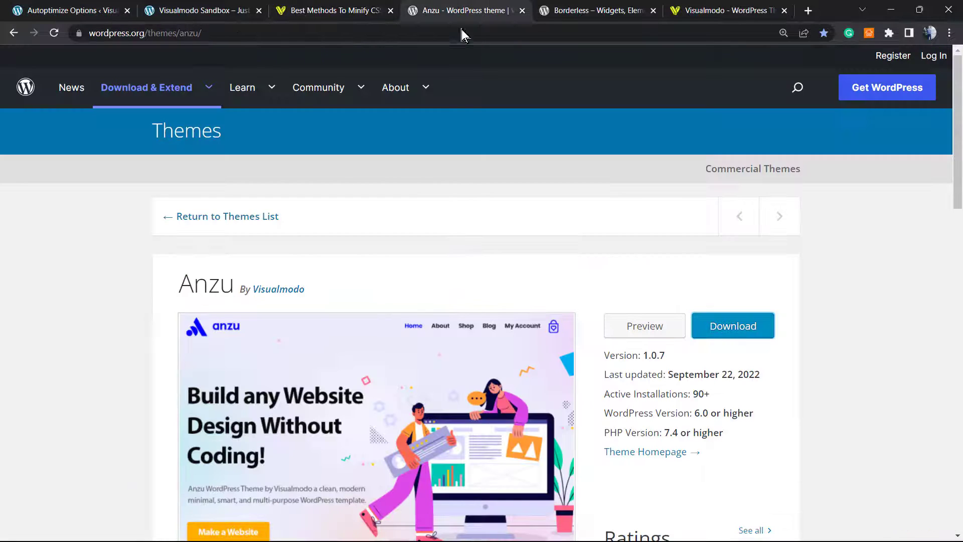
{"action": "double_click", "coordinate": [213, 285]}
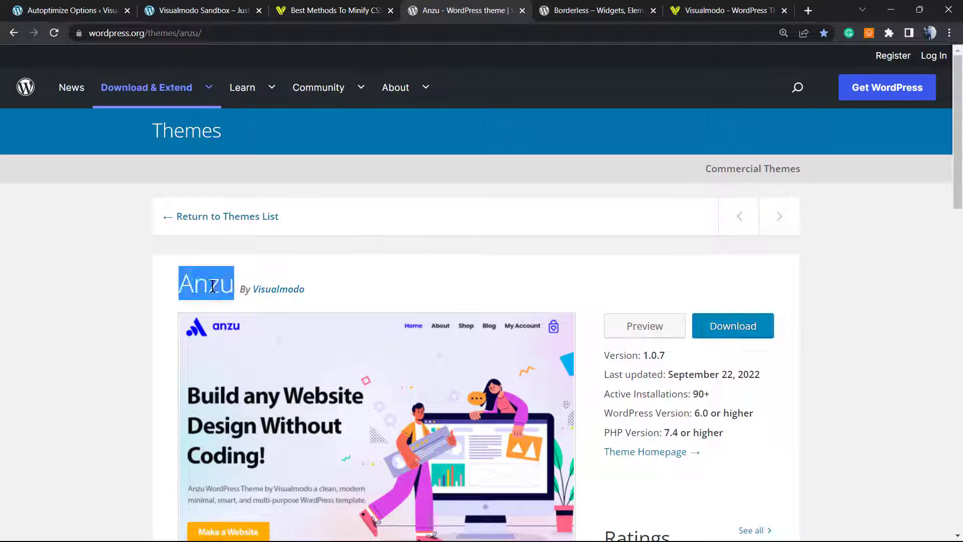
{"action": "left_click", "coordinate": [211, 9]}
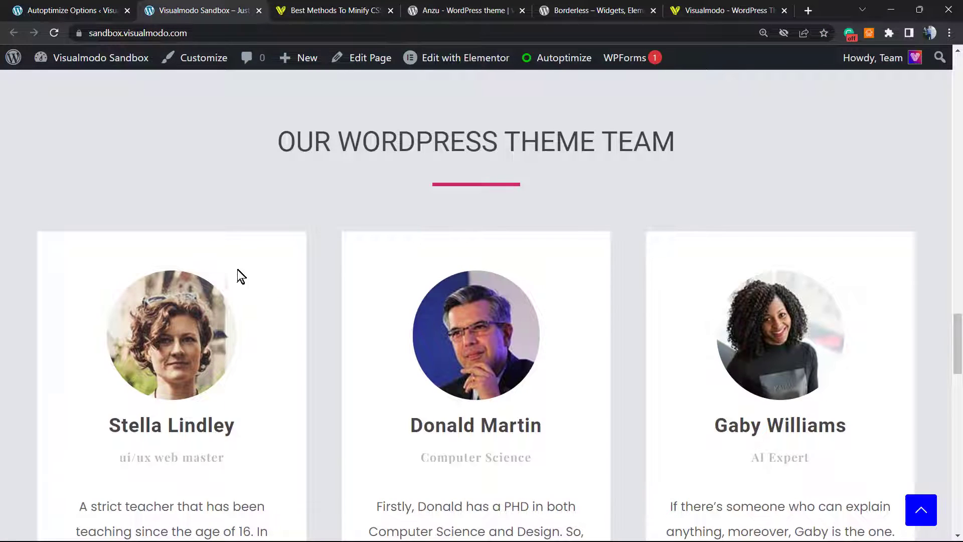
{"action": "scroll", "coordinate": [357, 336], "scroll_direction": "up", "scroll_amount": 15}
{"action": "scroll", "coordinate": [356, 324], "scroll_direction": "up", "scroll_amount": 10}
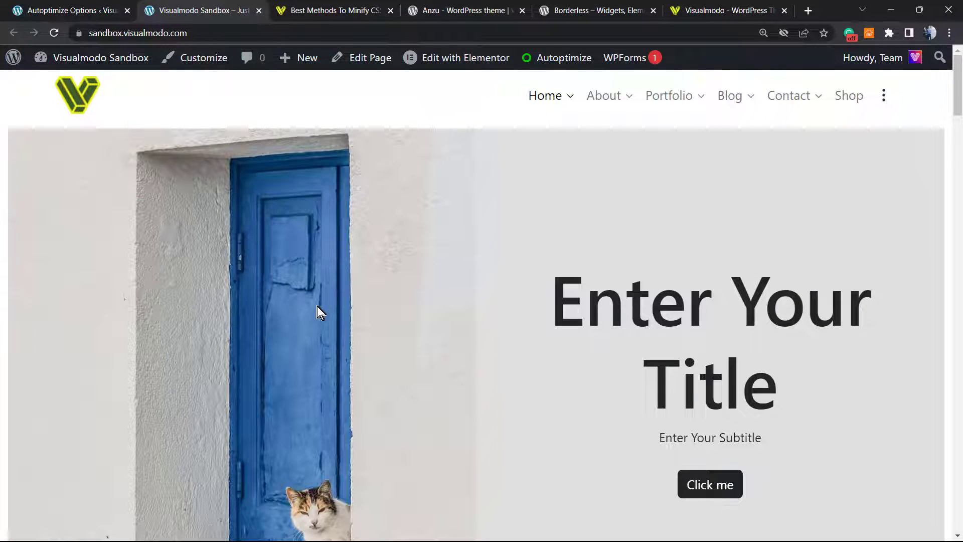
Move through the settings and homepage tabs to the 'Best Methods To Minify CSS' article
{"action": "left_click", "coordinate": [101, 8]}
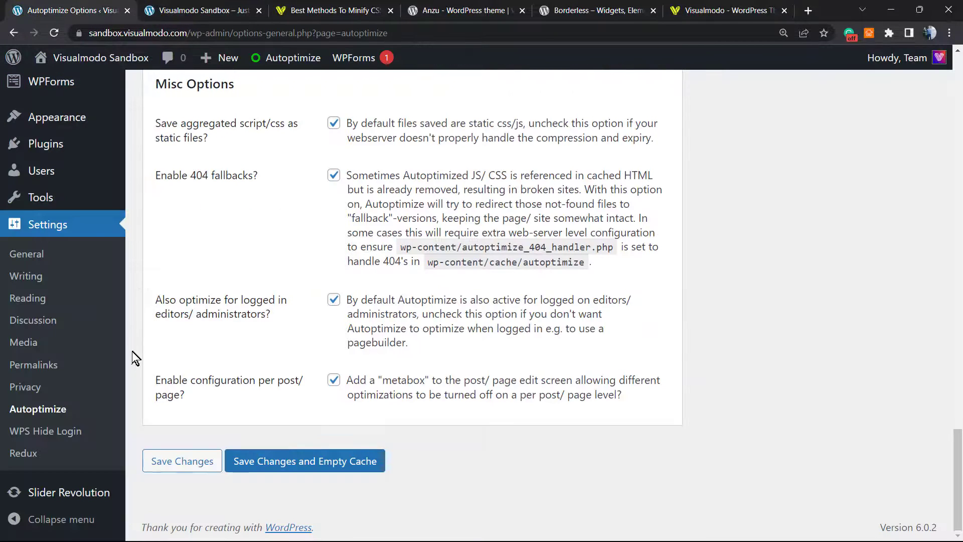
{"action": "scroll", "coordinate": [134, 360], "scroll_direction": "up", "scroll_amount": 4}
{"action": "mouse_move", "coordinate": [120, 305]}
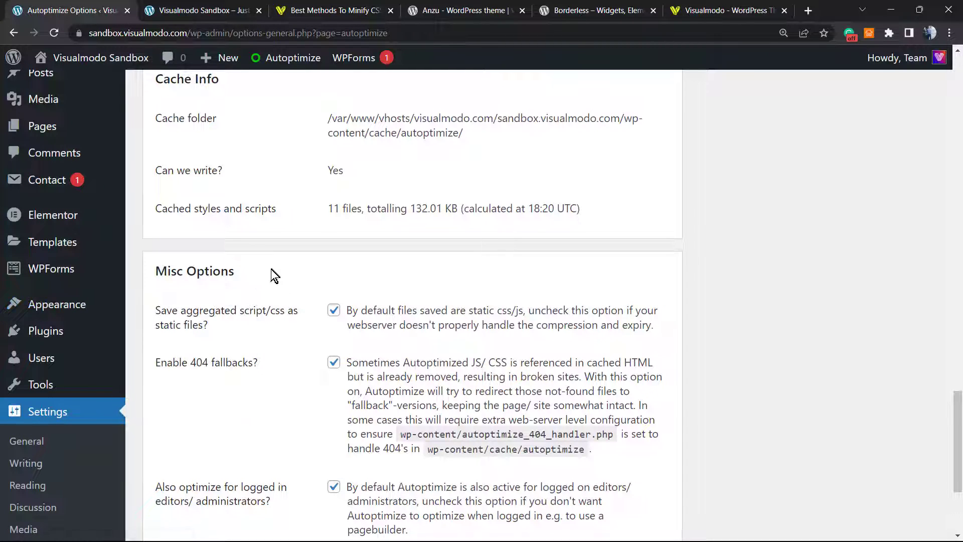
{"action": "mouse_move", "coordinate": [98, 339]}
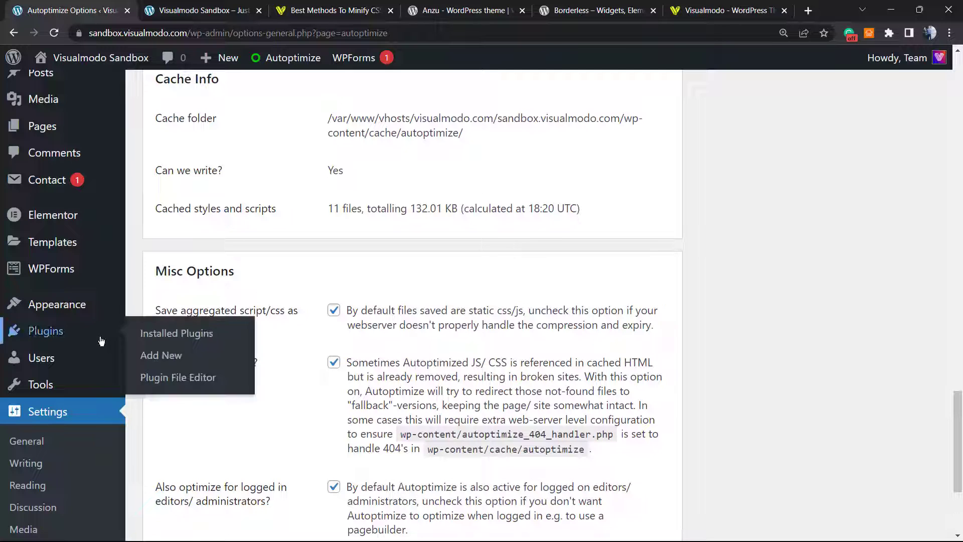
{"action": "left_click", "coordinate": [221, 10]}
{"action": "left_click", "coordinate": [365, 7]}
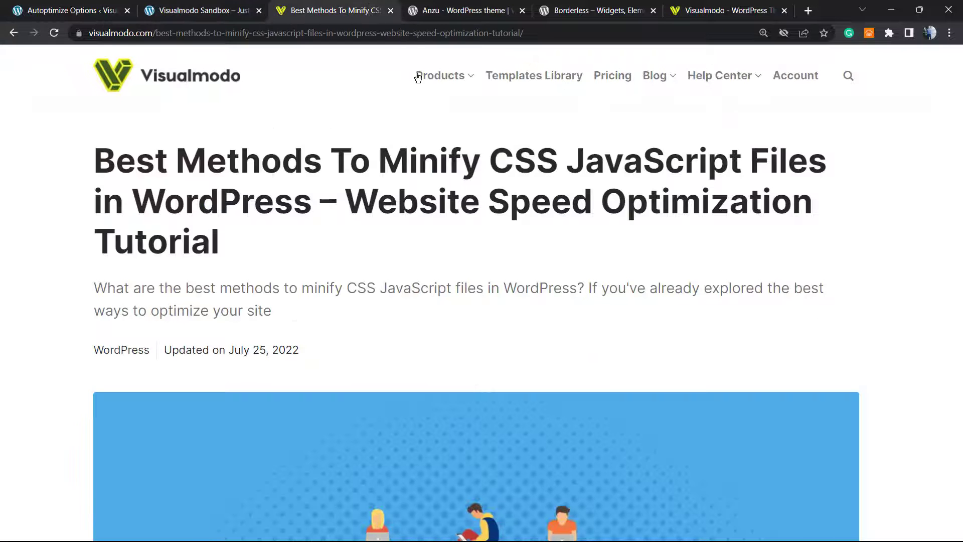
Show the Borderless plugin page and select 'Borderless', 'Widgets' and 'Elements' in its title
{"action": "left_click", "coordinate": [471, 8]}
{"action": "left_click", "coordinate": [572, 8]}
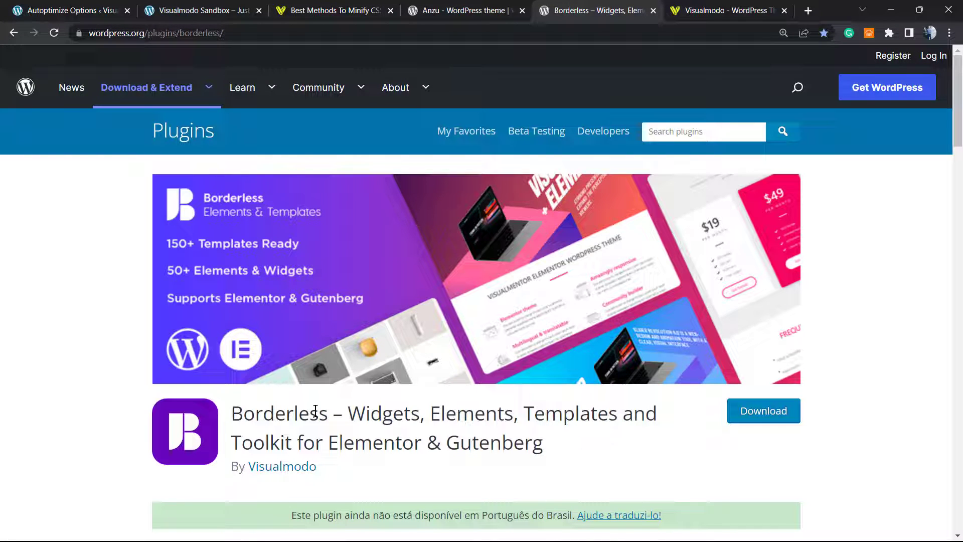
{"action": "double_click", "coordinate": [296, 411]}
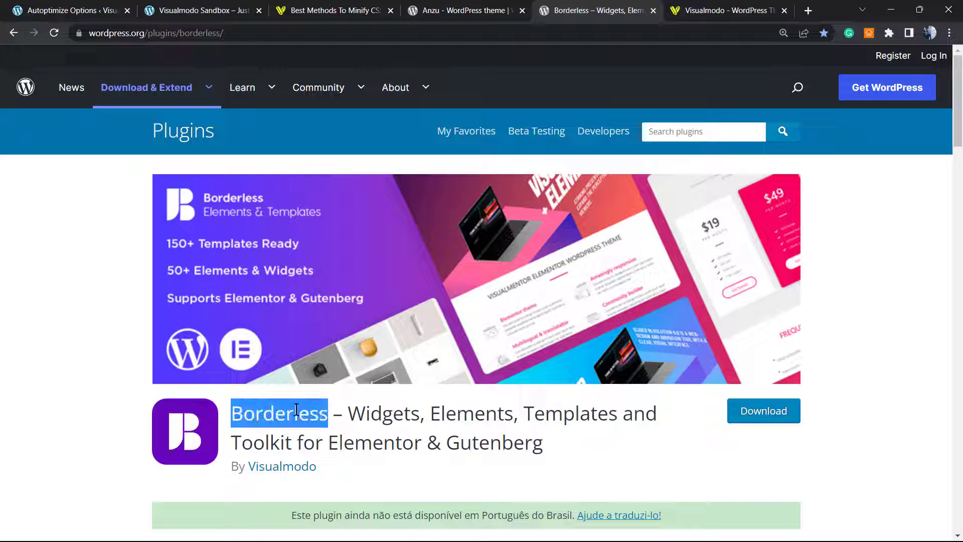
{"action": "double_click", "coordinate": [378, 415]}
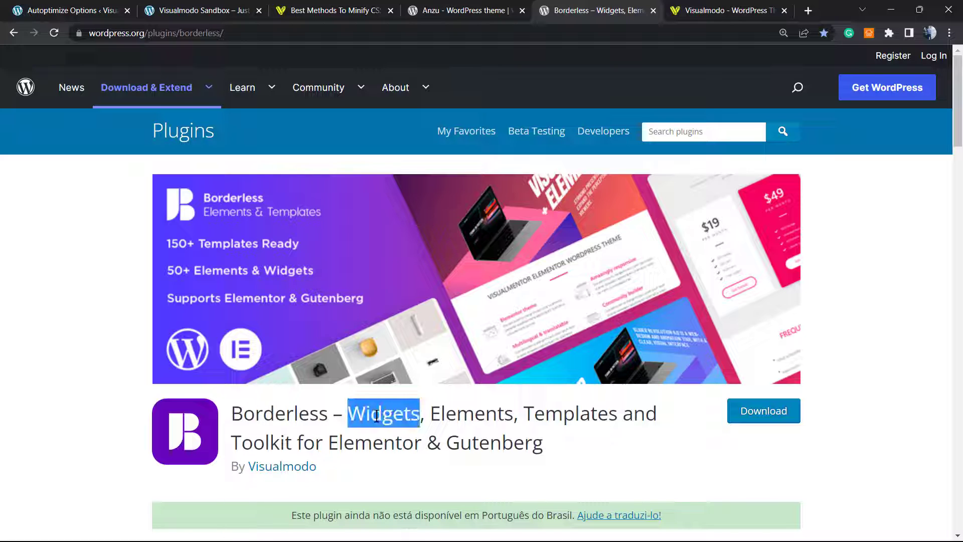
{"action": "double_click", "coordinate": [446, 423]}
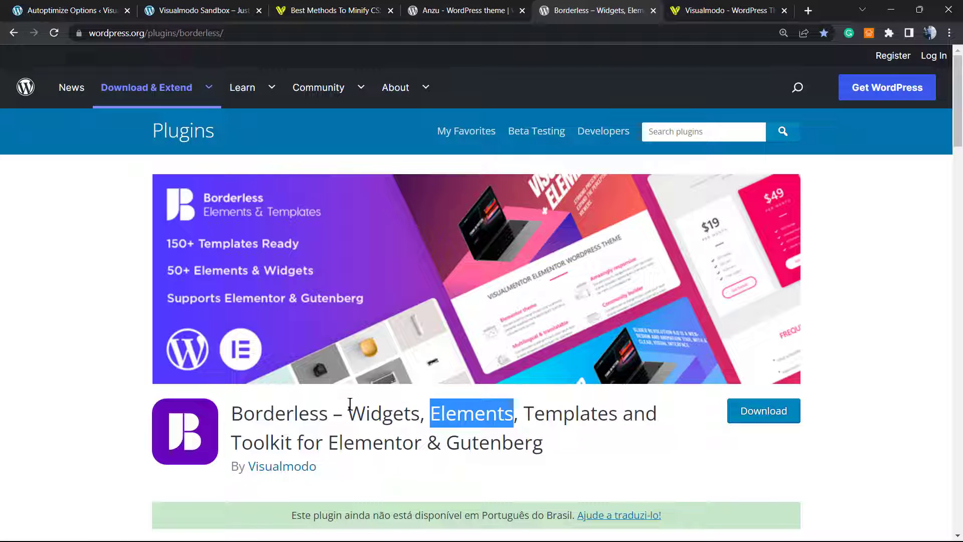
Return to the Best Methods To Minify CSS article tab, toward Visualmodo's Blog menu
{"action": "left_click", "coordinate": [310, 10]}
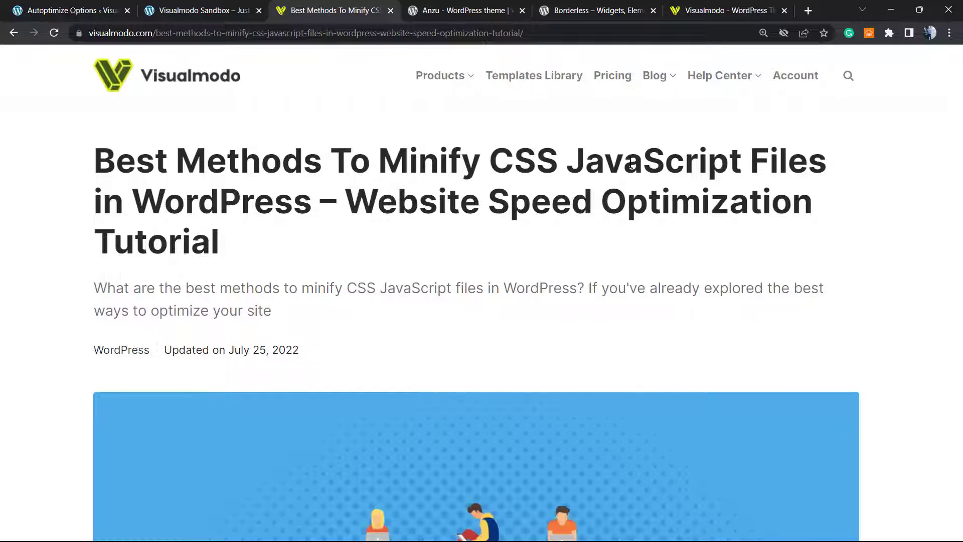
{"action": "mouse_move", "coordinate": [658, 76]}
From Visualmodo's homepage, open the Templates Library and scroll past Eco Food 2, Food Truck and Perfume Store
{"action": "left_click", "coordinate": [235, 79]}
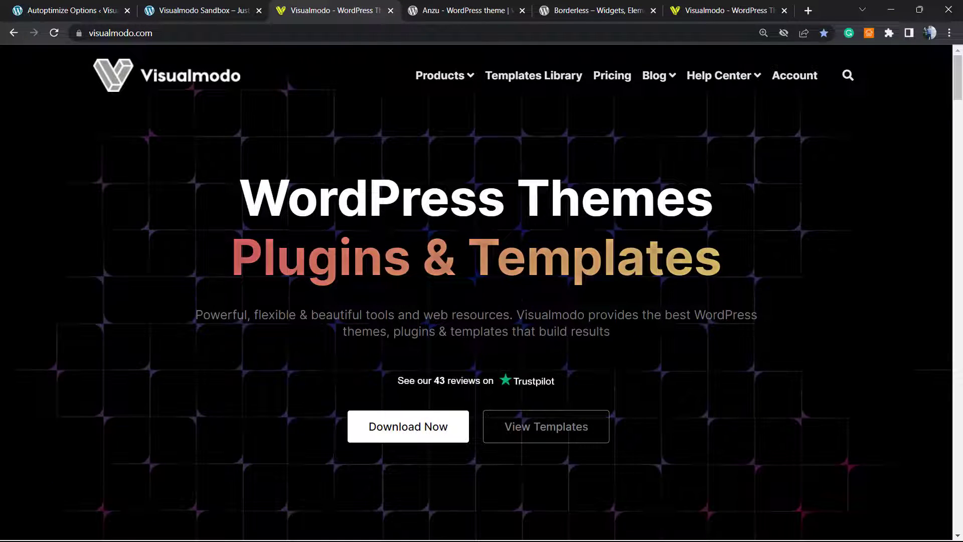
{"action": "left_click", "coordinate": [538, 93]}
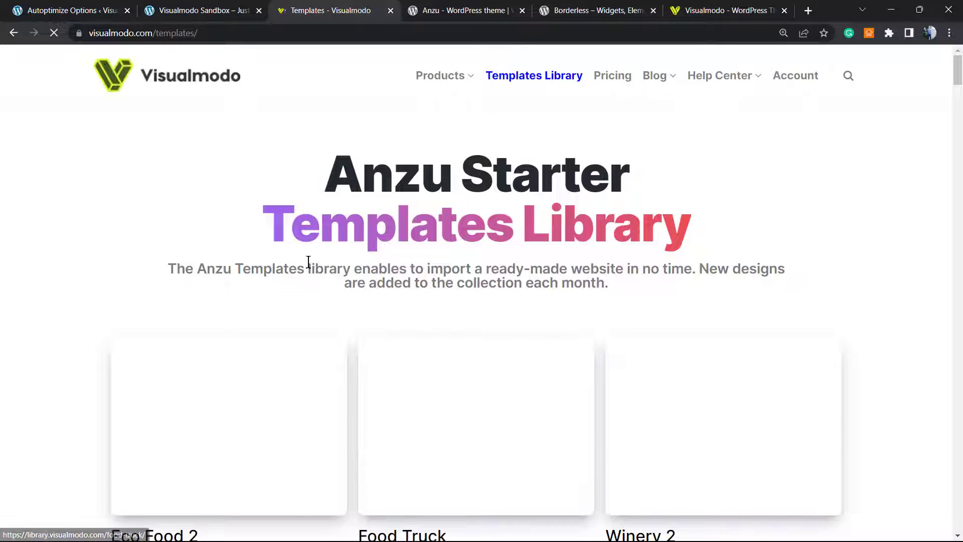
{"action": "scroll", "coordinate": [383, 278], "scroll_direction": "down", "scroll_amount": 13}
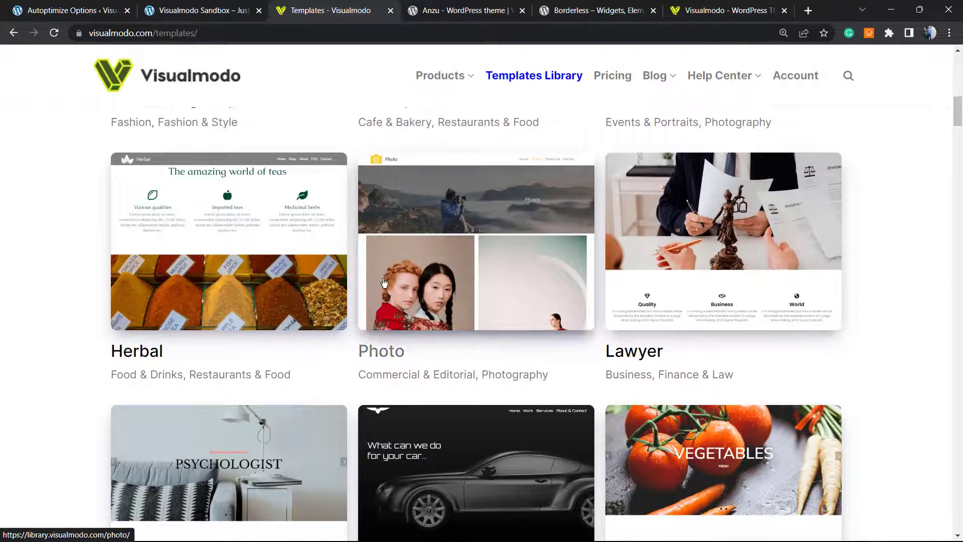
{"action": "scroll", "coordinate": [384, 282], "scroll_direction": "down", "scroll_amount": 7}
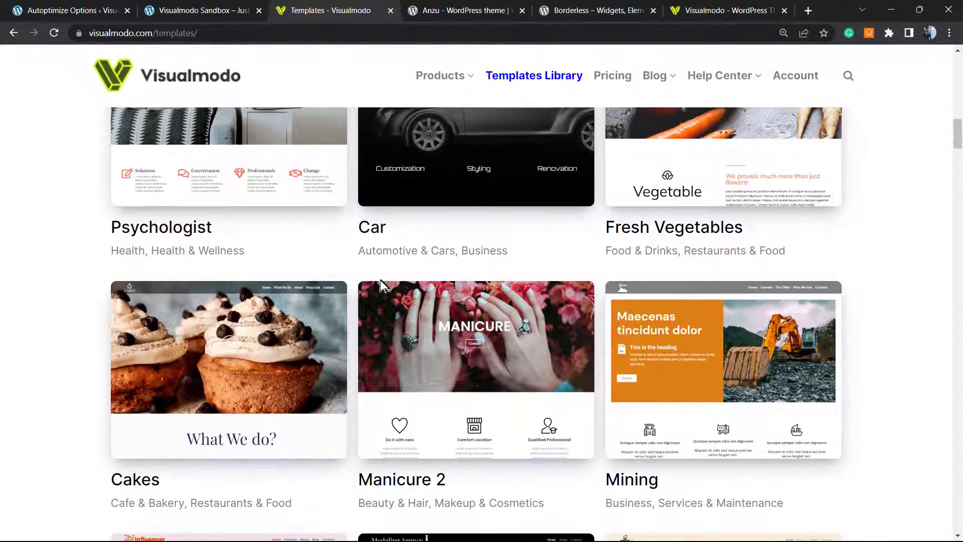
{"action": "scroll", "coordinate": [380, 280], "scroll_direction": "down", "scroll_amount": 5}
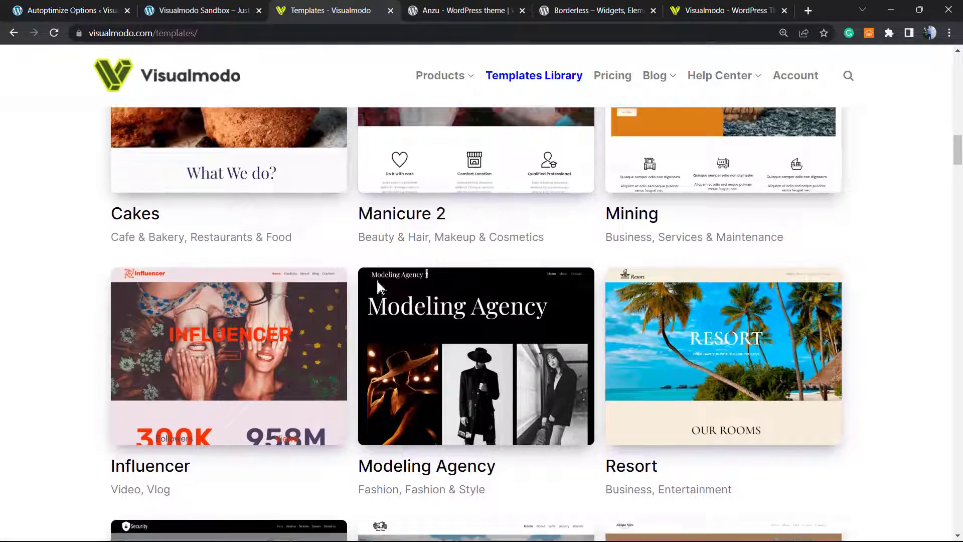
{"action": "scroll", "coordinate": [378, 282], "scroll_direction": "down", "scroll_amount": 10}
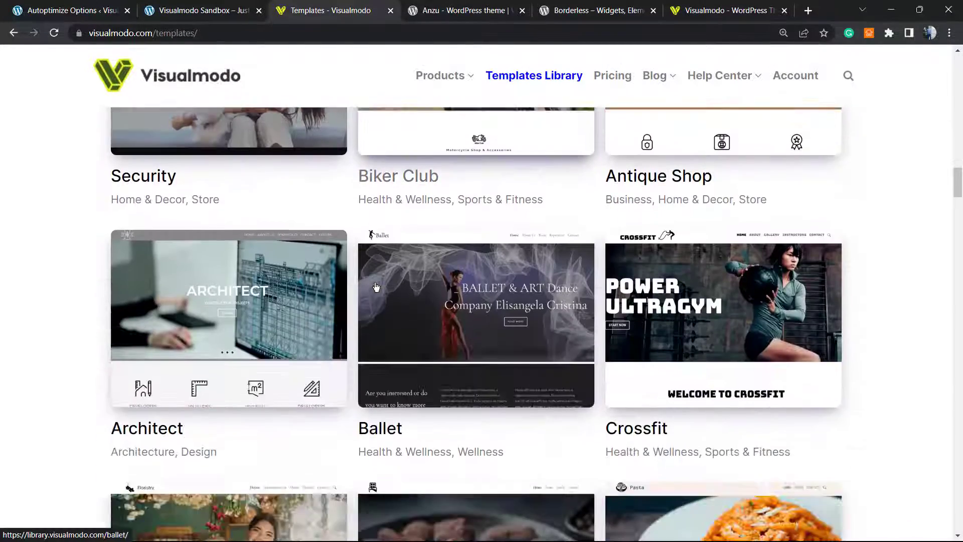
{"action": "scroll", "coordinate": [377, 286], "scroll_direction": "down", "scroll_amount": 9}
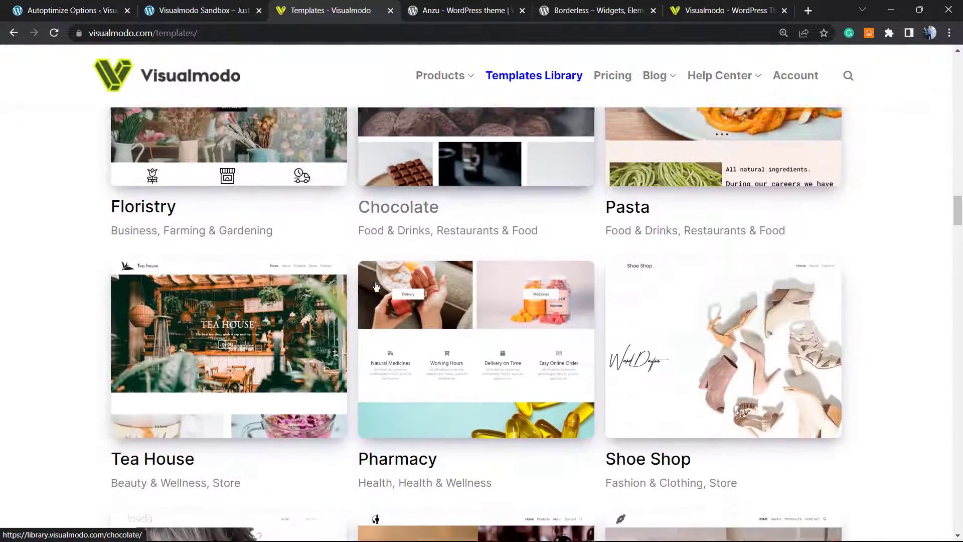
{"action": "scroll", "coordinate": [377, 286], "scroll_direction": "down", "scroll_amount": 8}
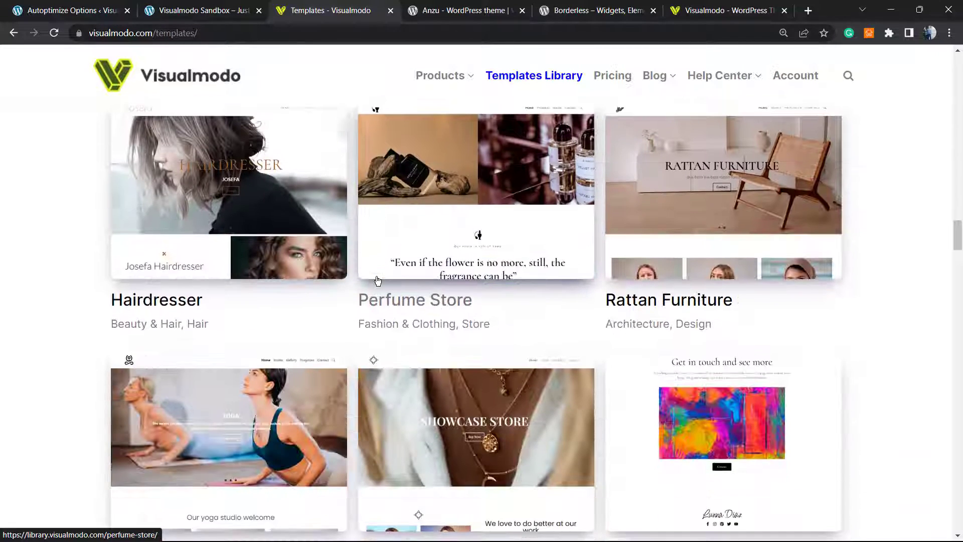